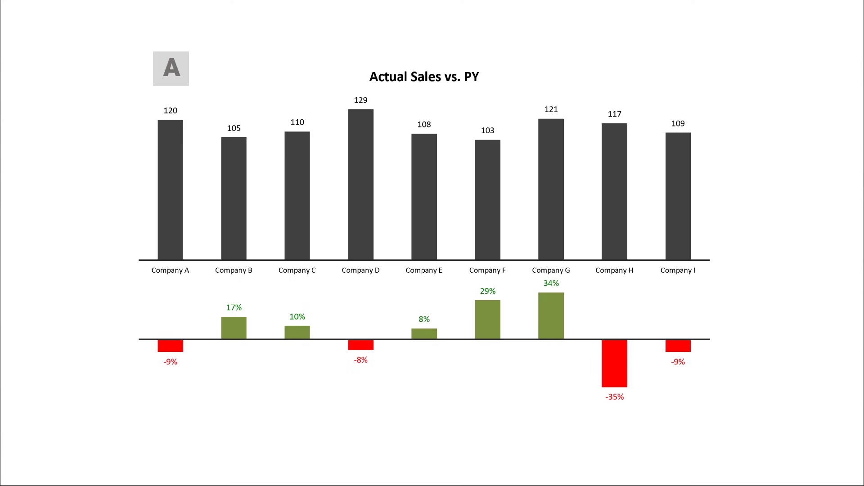
- Advance the slide show from chart A to chart B with its thin variance bars
{"action": "key", "text": "Right"}
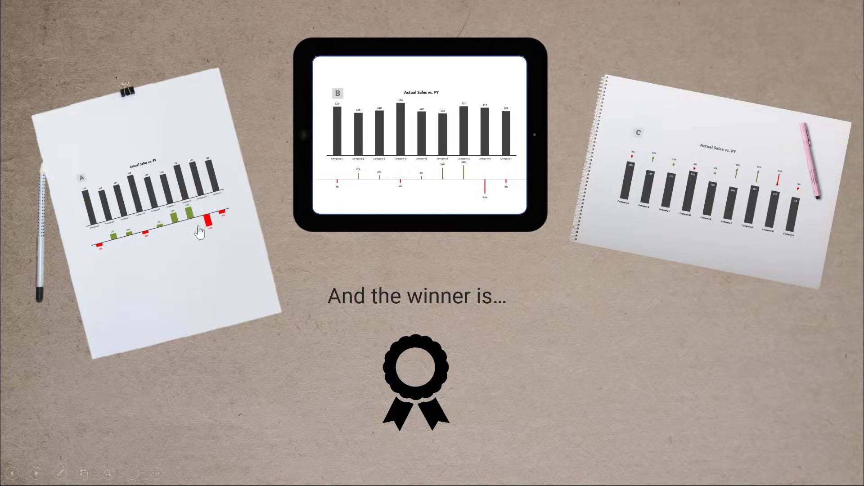
- Zoom into chart A, move on to chart B, then return to the three-chart overview
{"action": "left_click", "coordinate": [191, 224]}
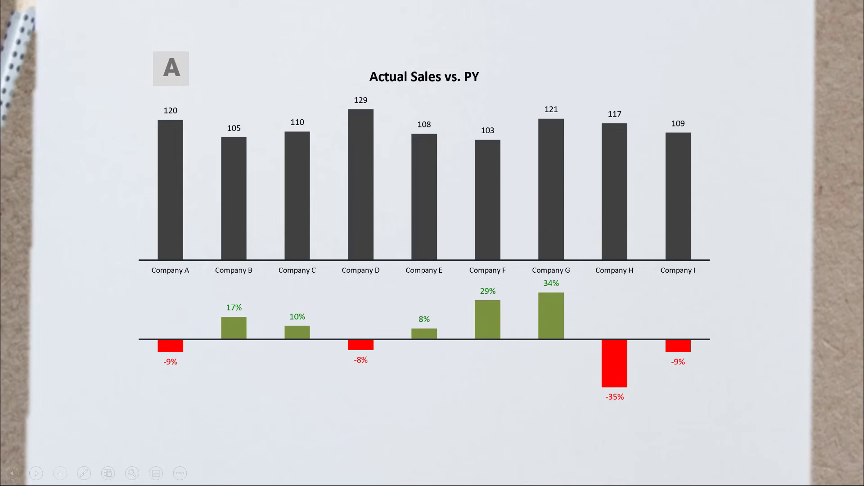
{"action": "left_click", "coordinate": [388, 452]}
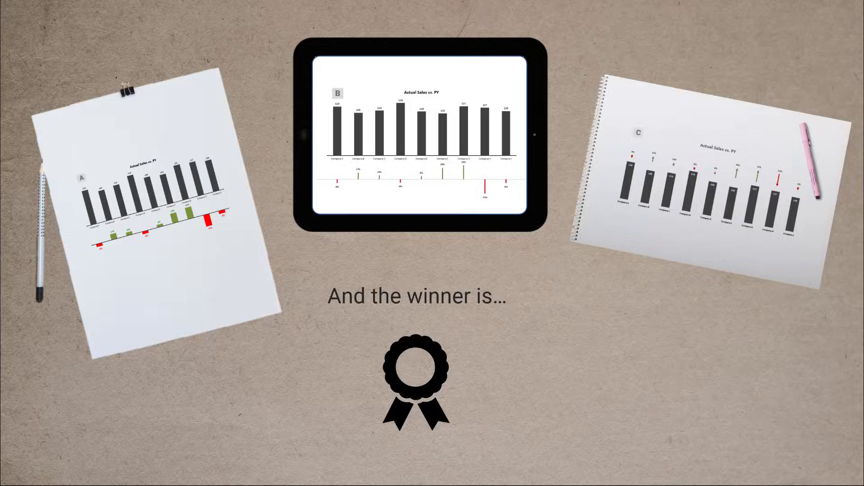
{"action": "key", "text": "Right"}
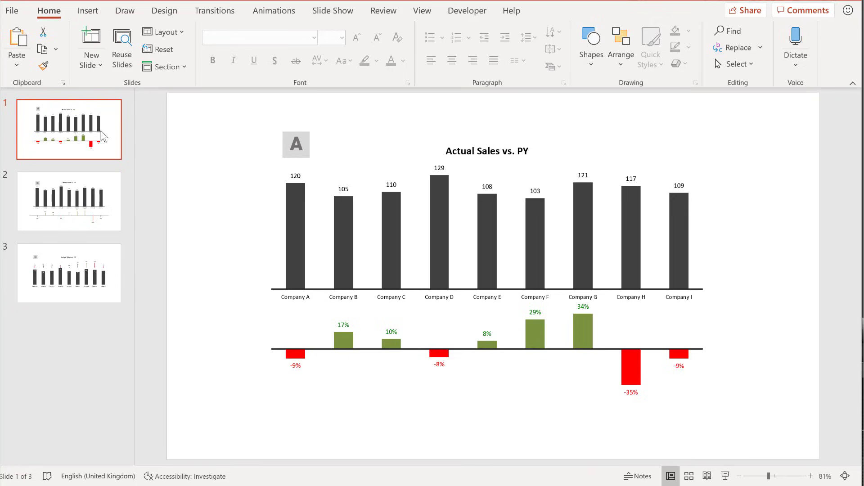
- Insert a new slide 1 and delete its placeholders so it is blank
{"action": "right_click", "coordinate": [80, 96]}
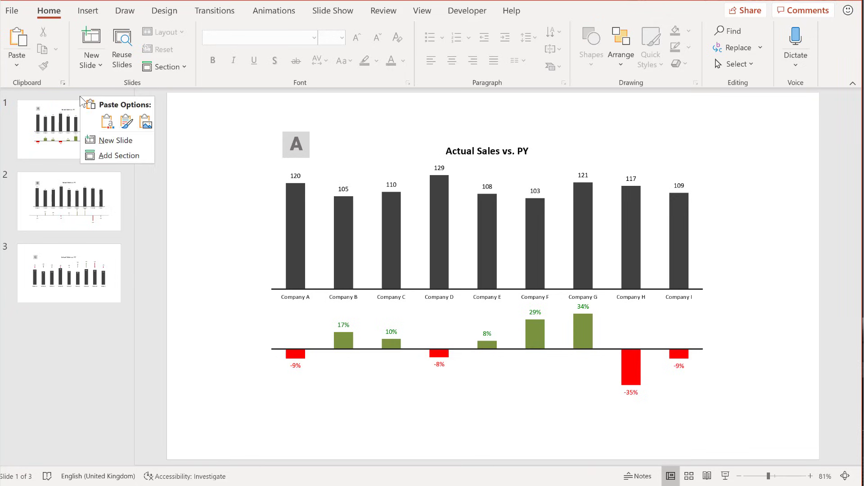
{"action": "left_click", "coordinate": [115, 140]}
{"action": "left_click_drag", "start_coordinate": [204, 116], "coordinate": [777, 413]}
{"action": "key", "text": "Delete"}
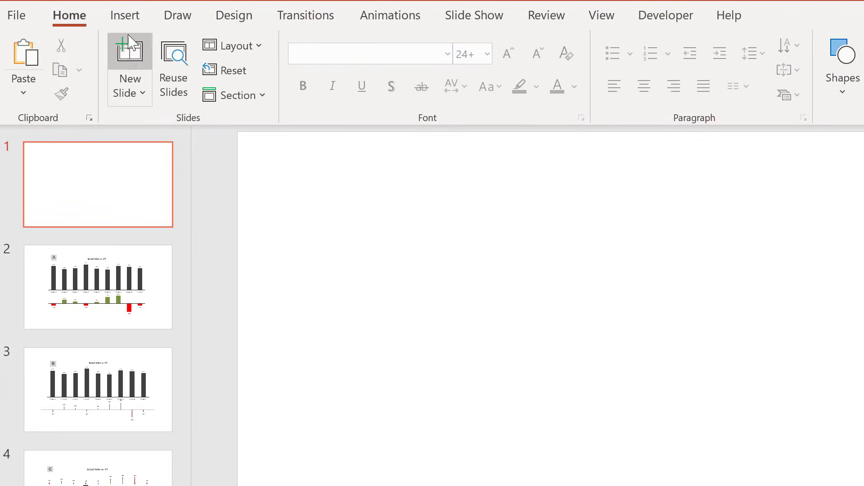
- Insert slide zooms of slides 2, 3 and 4 (charts A, B, C)
{"action": "left_click", "coordinate": [122, 17]}
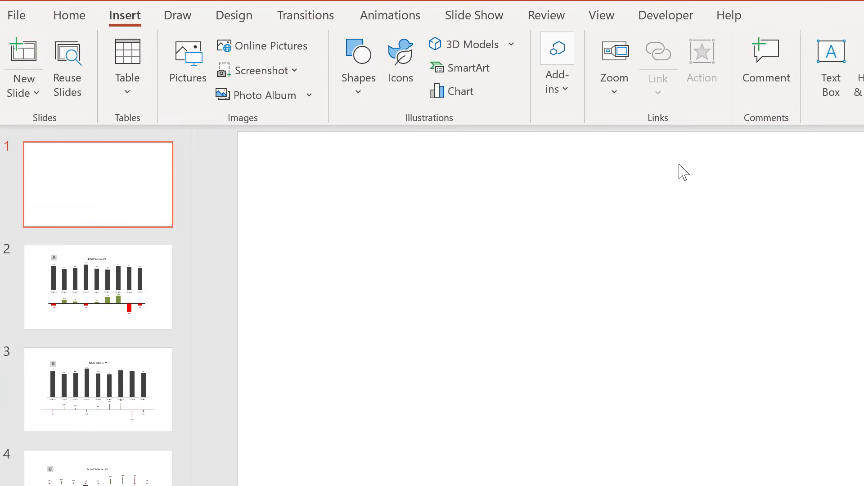
{"action": "left_click", "coordinate": [630, 99]}
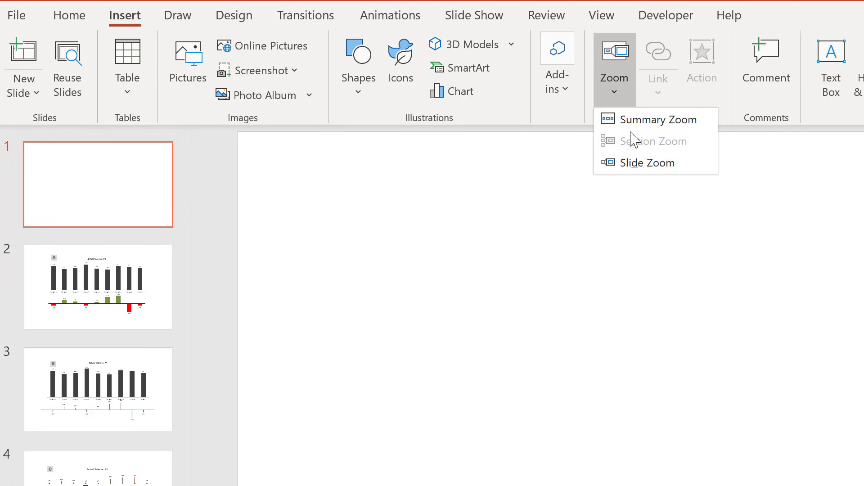
{"action": "left_click", "coordinate": [645, 164]}
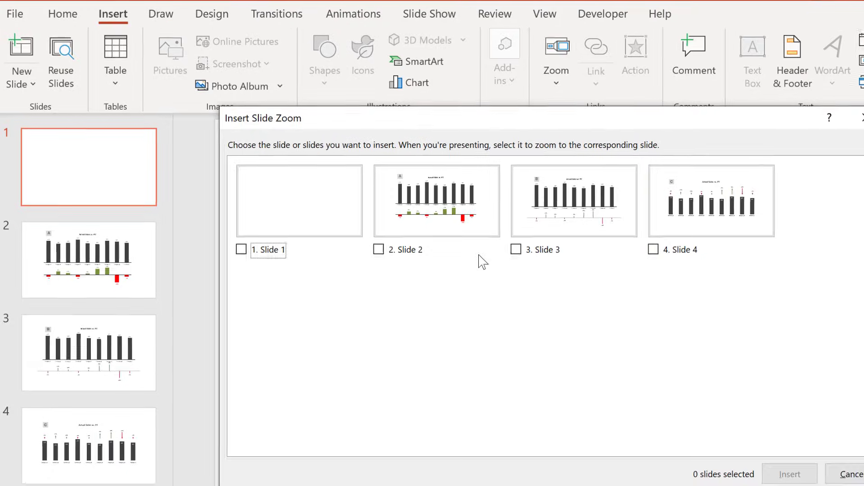
{"action": "left_click", "coordinate": [399, 251]}
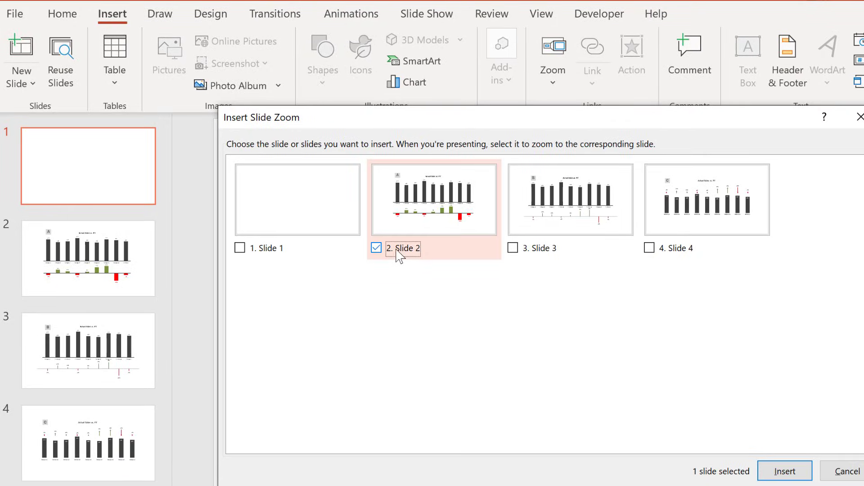
{"action": "left_click", "coordinate": [521, 254]}
{"action": "left_click", "coordinate": [649, 248]}
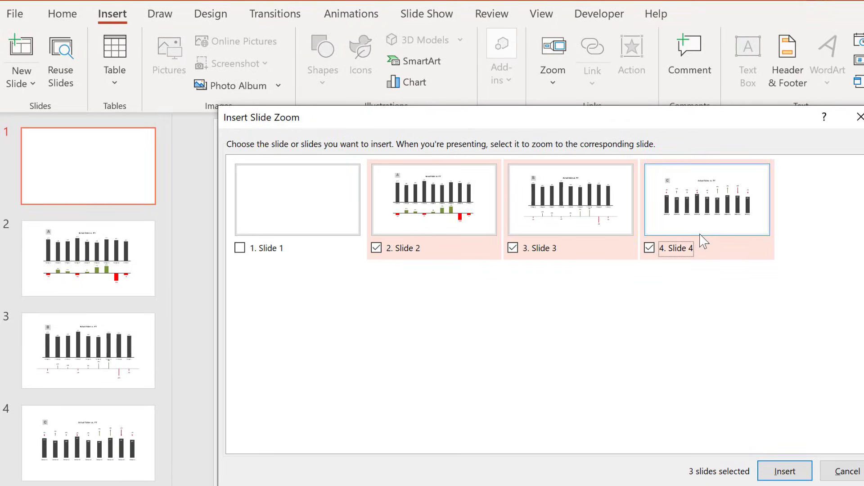
{"action": "left_click", "coordinate": [785, 470]}
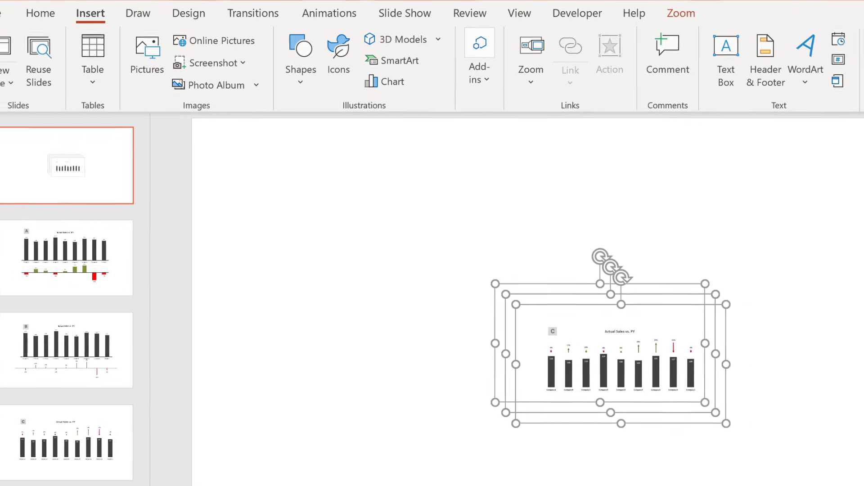
- Arrange the zooms in an evenly spaced row: A left, B centre, C right
{"action": "left_click", "coordinate": [489, 392]}
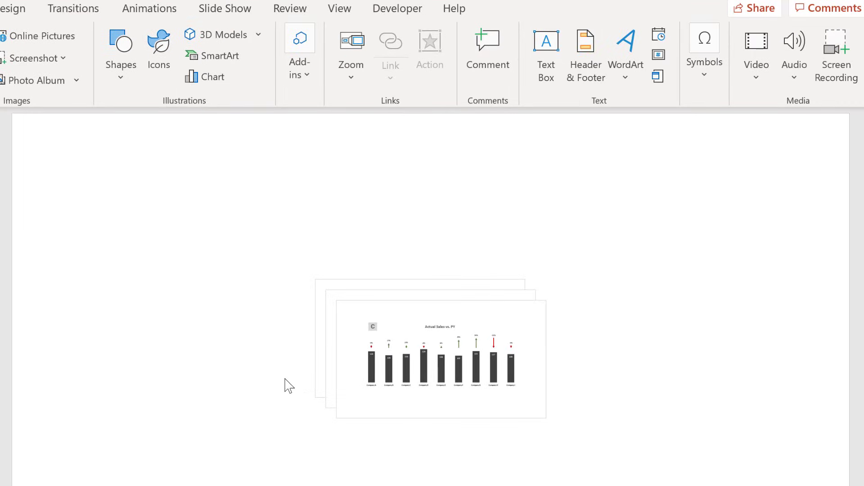
{"action": "left_click_drag", "start_coordinate": [394, 363], "coordinate": [607, 290]}
{"action": "left_click", "coordinate": [495, 342]}
{"action": "left_click_drag", "start_coordinate": [468, 328], "coordinate": [432, 268]}
{"action": "left_click_drag", "start_coordinate": [449, 354], "coordinate": [186, 299]}
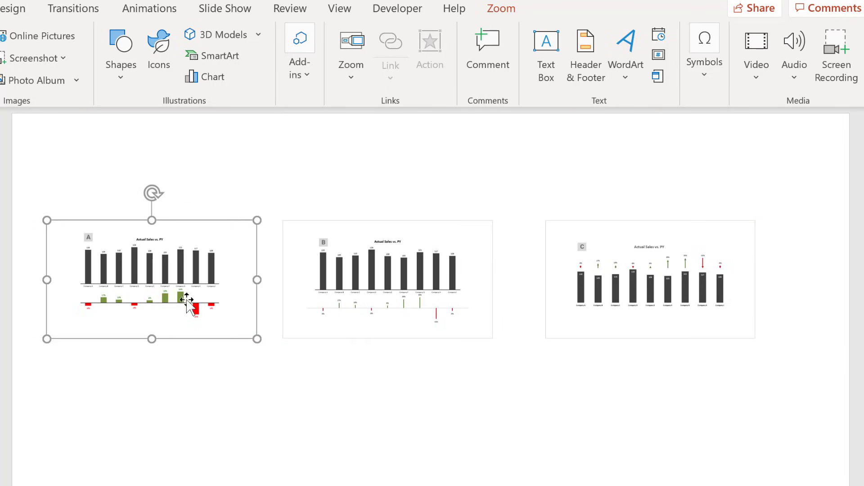
{"action": "left_click_drag", "start_coordinate": [331, 295], "coordinate": [341, 308]}
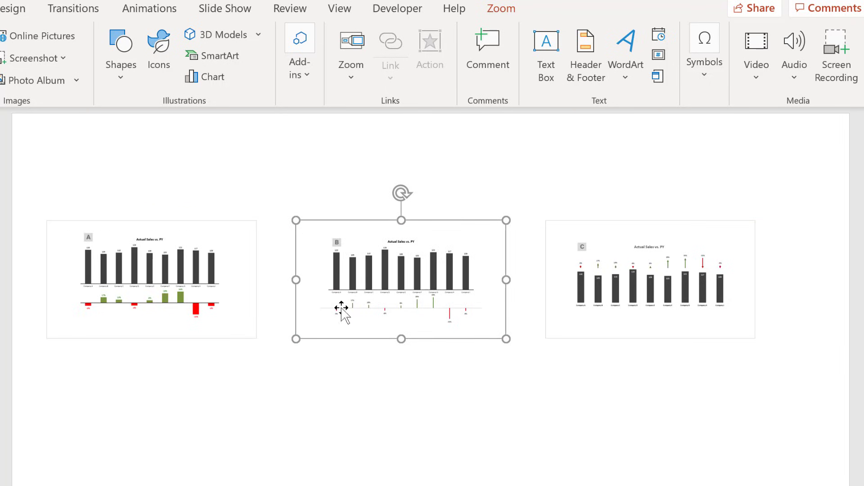
{"action": "left_click", "coordinate": [243, 377]}
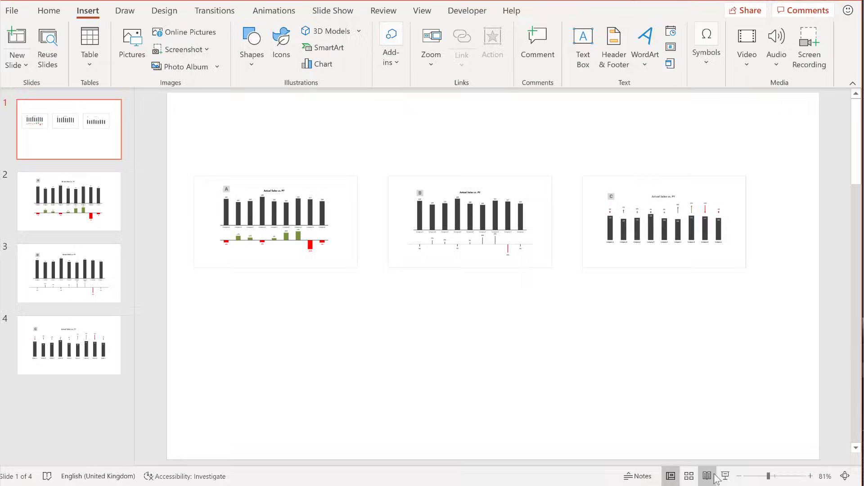
- Run the slide show, zoom into chart A from the summary, then advance to chart B
{"action": "left_click", "coordinate": [725, 475]}
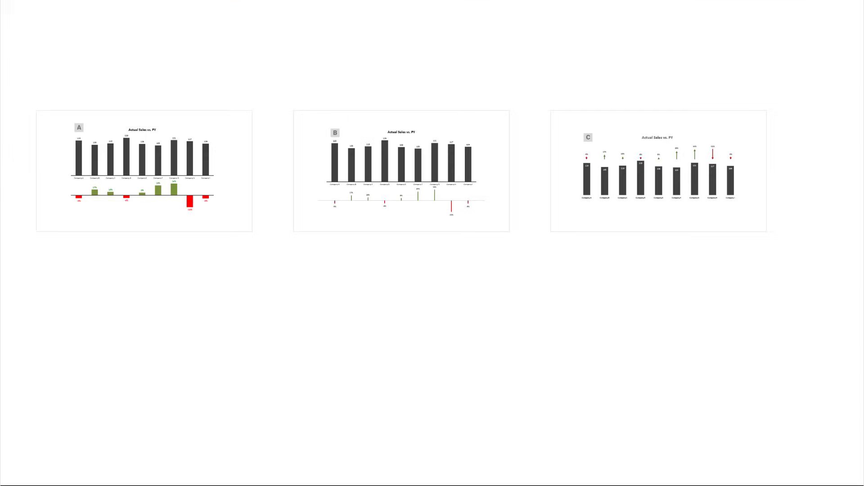
{"action": "left_click", "coordinate": [174, 214]}
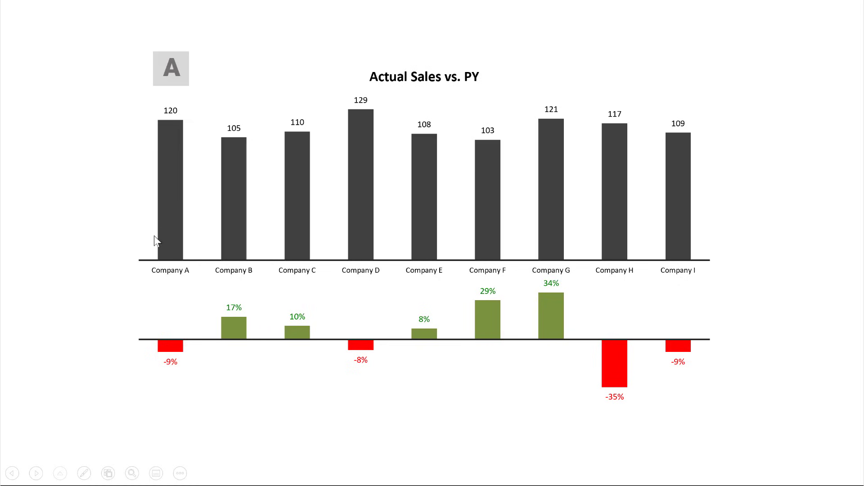
{"action": "left_click", "coordinate": [157, 284]}
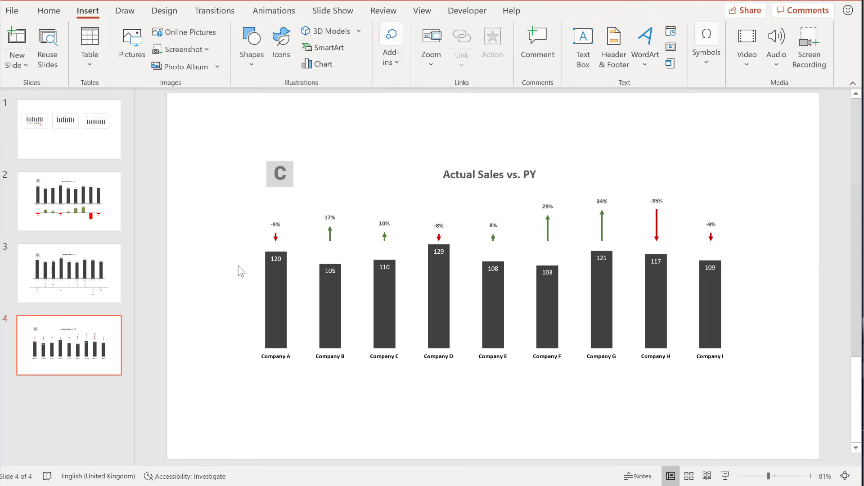
- On slide 1, turn on Return to Zoom for zooms A, B and C
{"action": "left_click", "coordinate": [93, 145]}
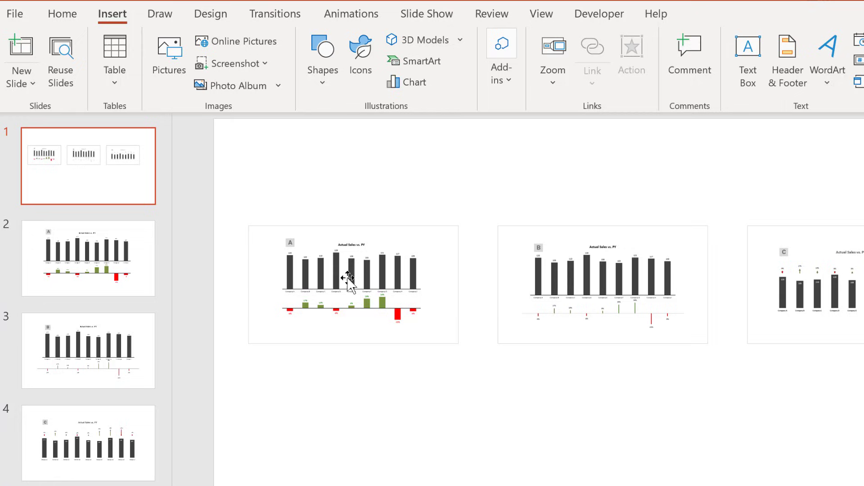
{"action": "left_click", "coordinate": [358, 276]}
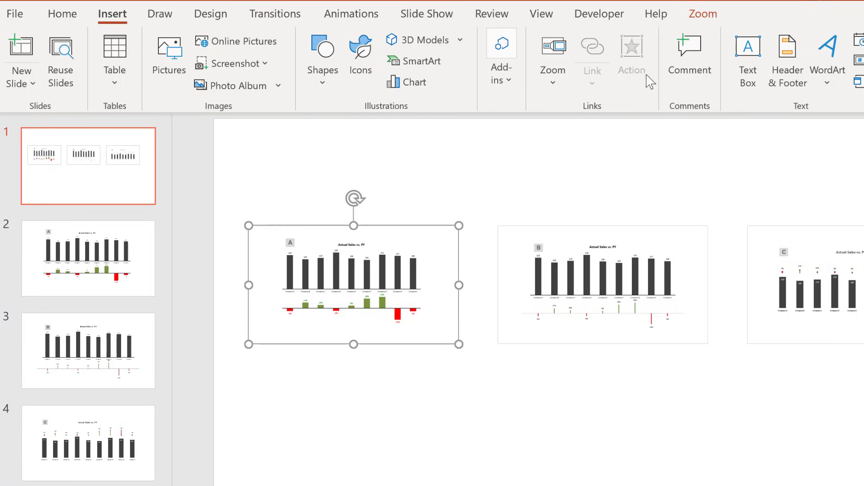
{"action": "left_click", "coordinate": [702, 15]}
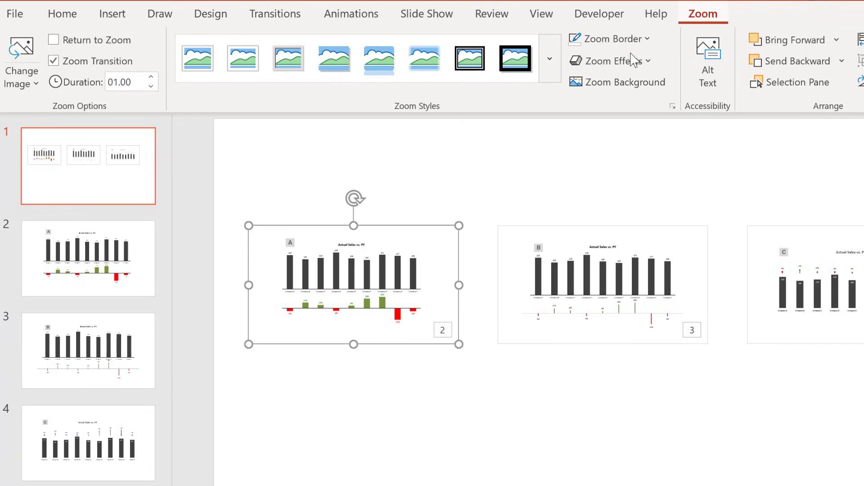
{"action": "left_click", "coordinate": [72, 45]}
{"action": "left_click", "coordinate": [526, 265]}
{"action": "left_click", "coordinate": [75, 45]}
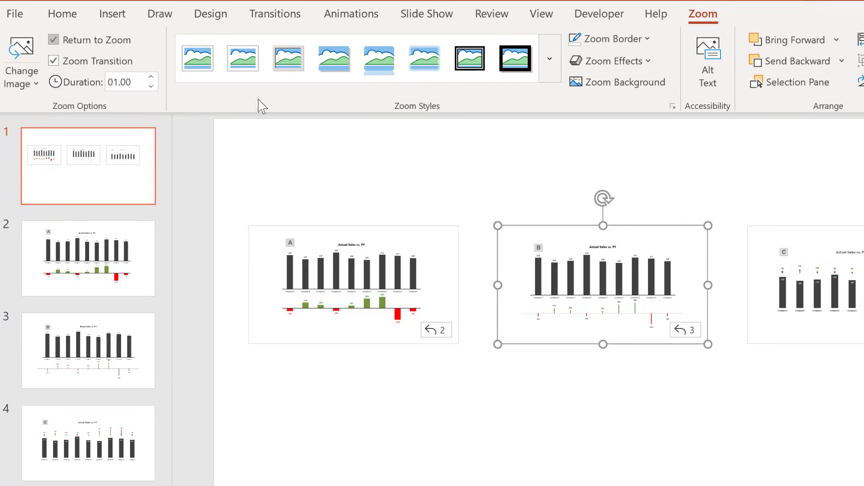
{"action": "left_click", "coordinate": [769, 259]}
{"action": "left_click", "coordinate": [67, 42]}
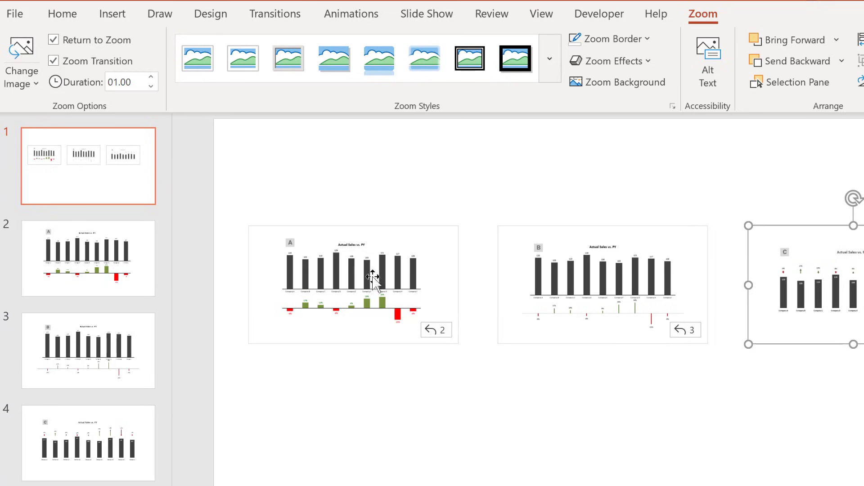
{"action": "key", "text": "Escape"}
{"action": "left_click", "coordinate": [725, 474]}
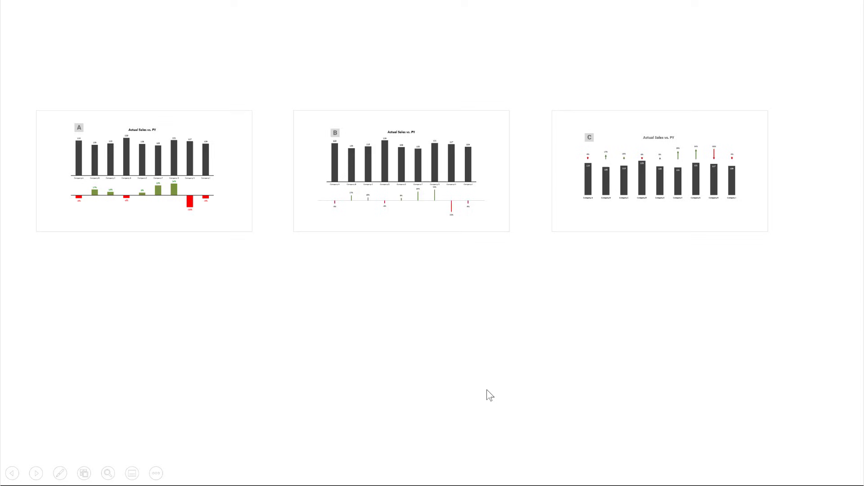
{"action": "left_click", "coordinate": [423, 216]}
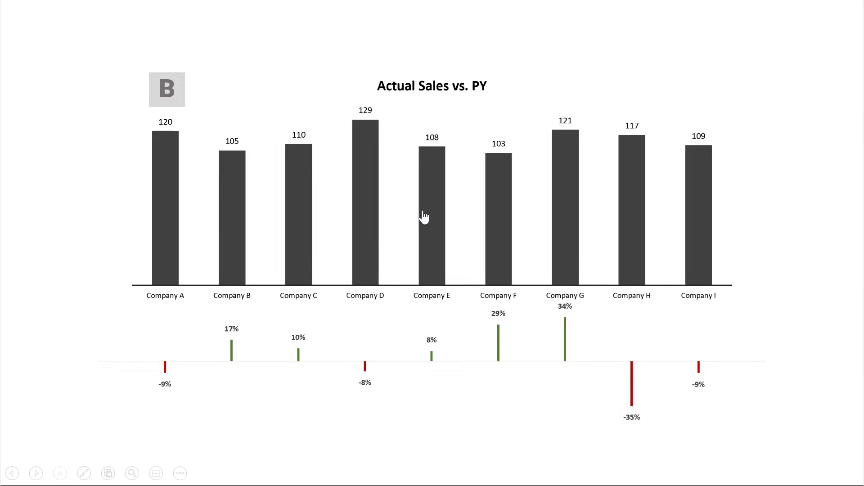
{"action": "left_click", "coordinate": [423, 216]}
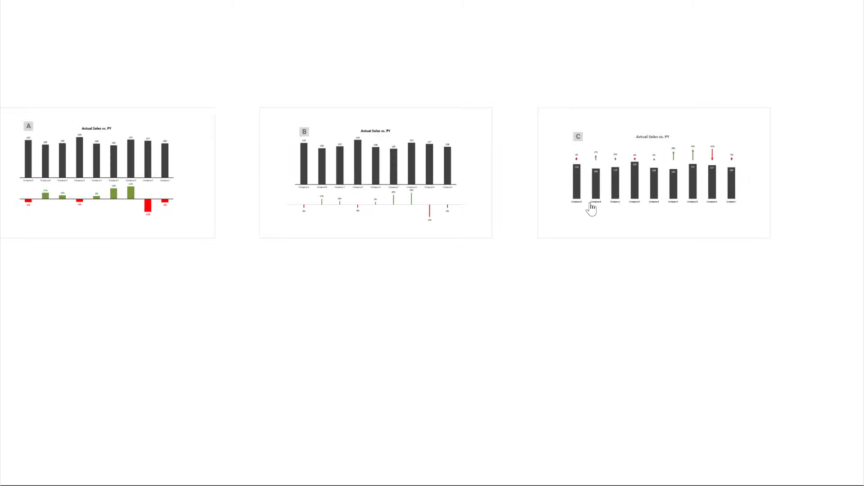
{"action": "left_click", "coordinate": [591, 208]}
{"action": "left_click", "coordinate": [476, 204]}
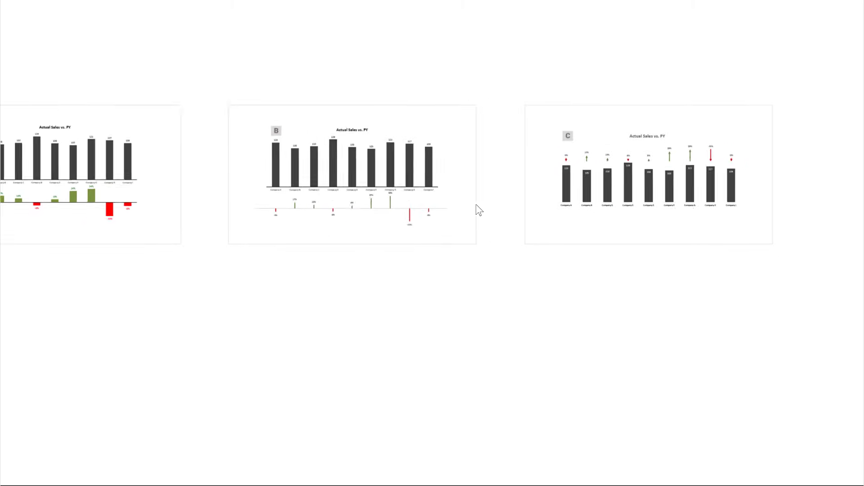
- End the slide show and switch off Return to Zoom for zooms A and B
{"action": "key", "text": "Escape"}
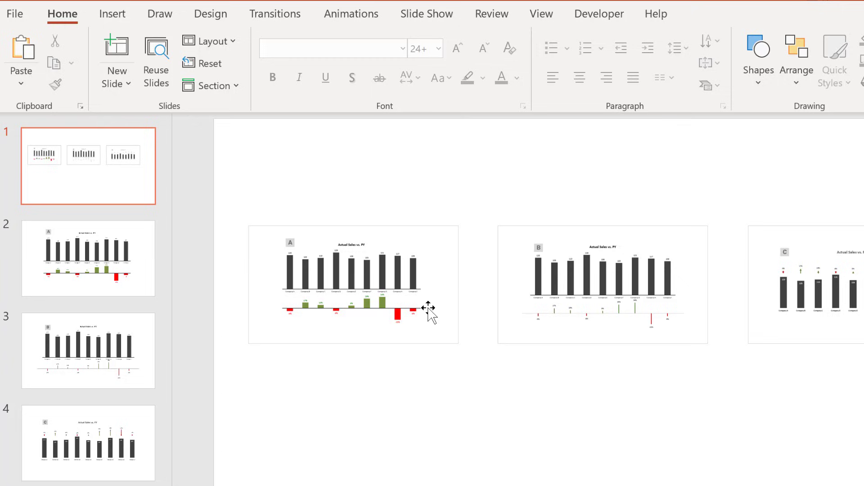
{"action": "left_click", "coordinate": [428, 308]}
{"action": "left_click", "coordinate": [700, 19]}
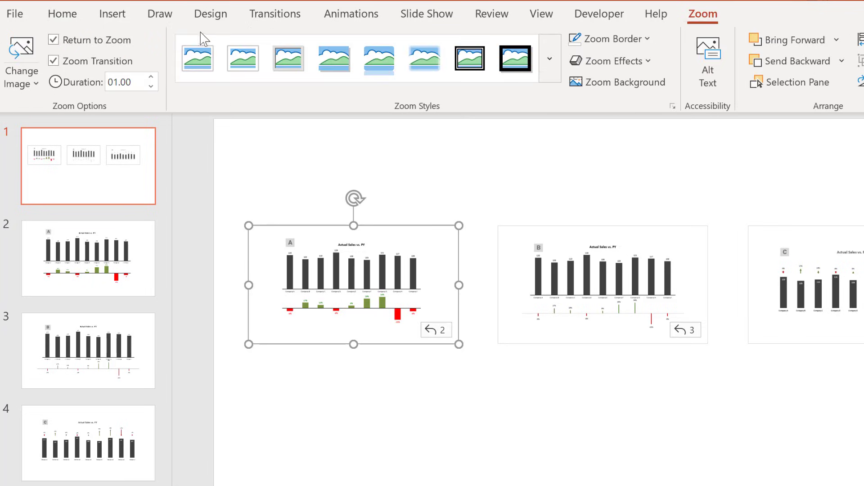
{"action": "left_click", "coordinate": [108, 45]}
{"action": "left_click", "coordinate": [523, 258]}
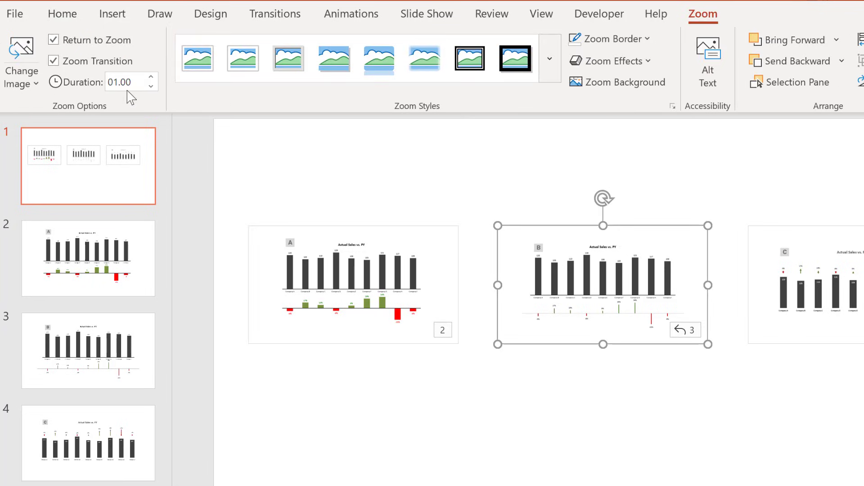
{"action": "left_click", "coordinate": [102, 39]}
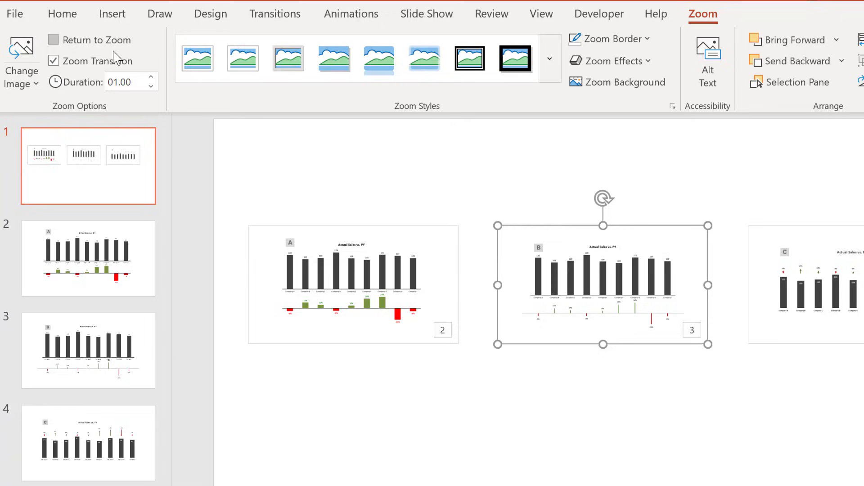
- Select zooms C and A in turn, then deselect everything
{"action": "left_click", "coordinate": [806, 308]}
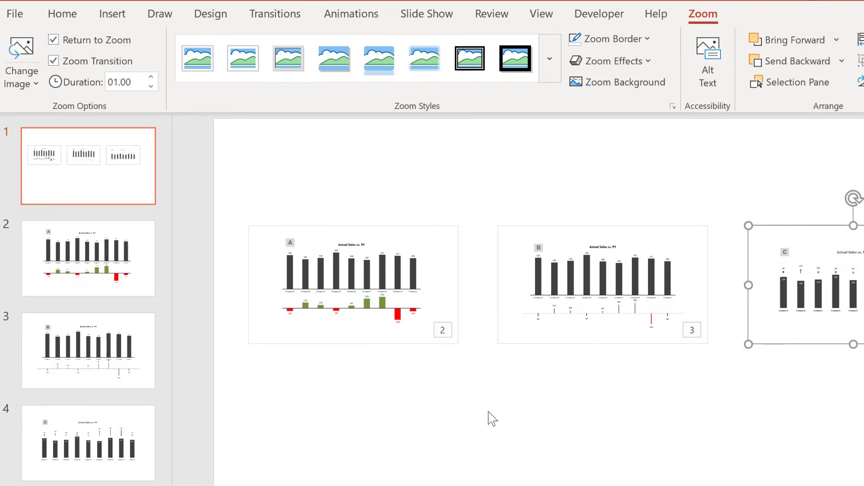
{"action": "left_click", "coordinate": [389, 338]}
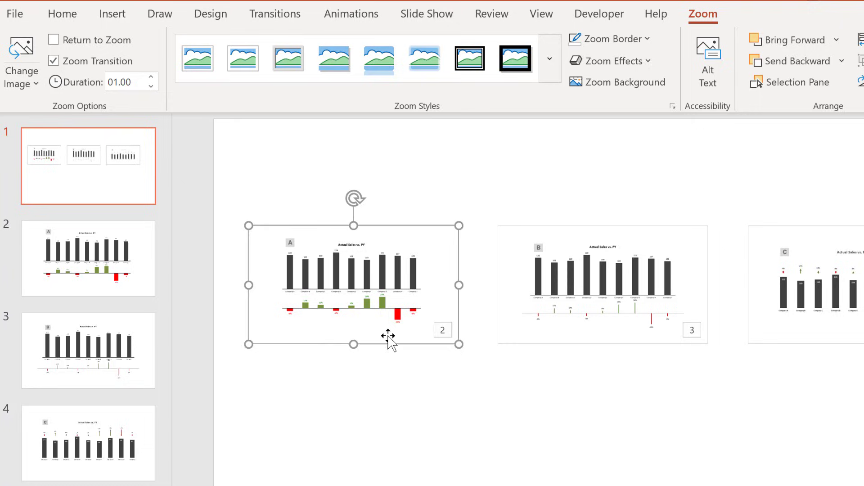
{"action": "left_click", "coordinate": [615, 91]}
{"action": "left_click", "coordinate": [621, 403]}
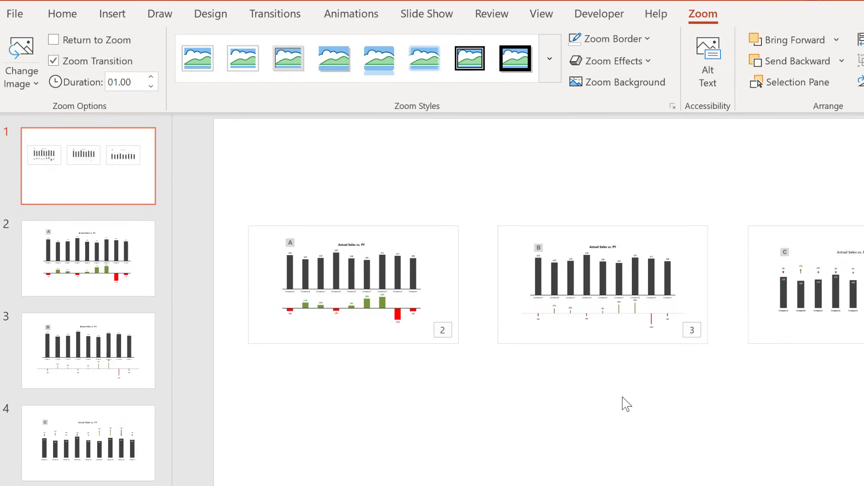
- Give slide 1 a light grey solid background fill
{"action": "right_click", "coordinate": [620, 399]}
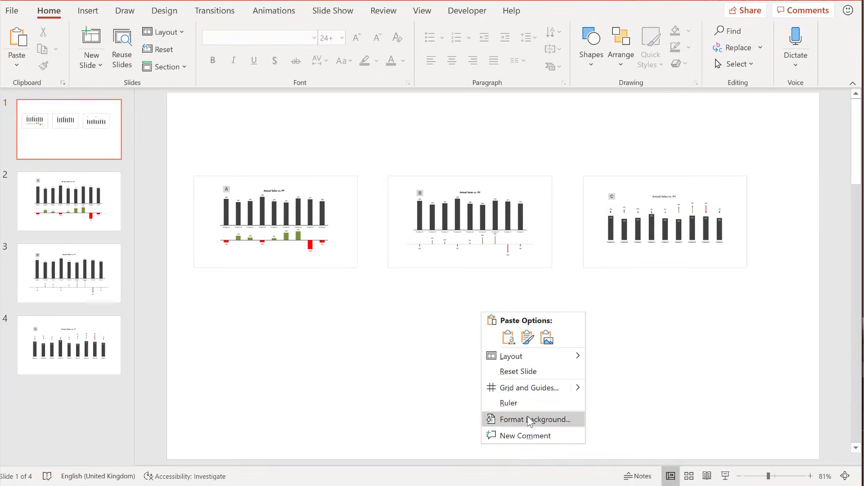
{"action": "left_click", "coordinate": [529, 420]}
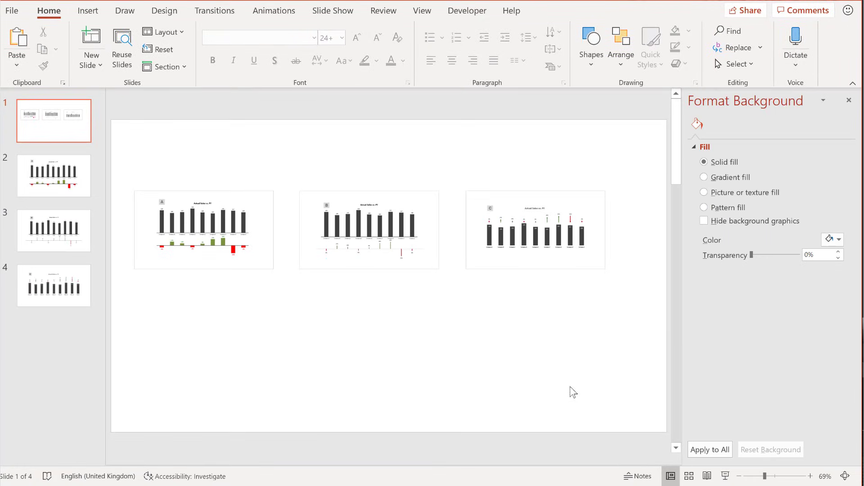
{"action": "left_click", "coordinate": [839, 239]}
{"action": "left_click", "coordinate": [772, 301]}
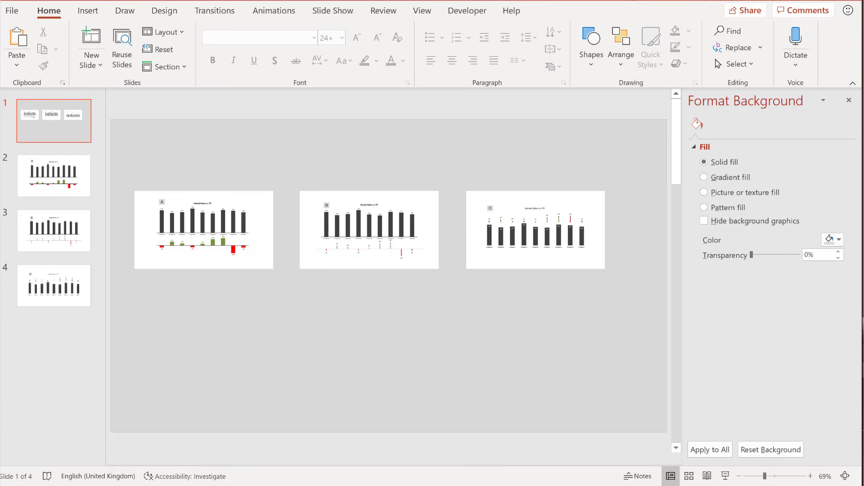
- Apply Zoom Background to zooms A and B so they become transparent
{"action": "left_click", "coordinate": [203, 230]}
{"action": "left_click", "coordinate": [547, 10]}
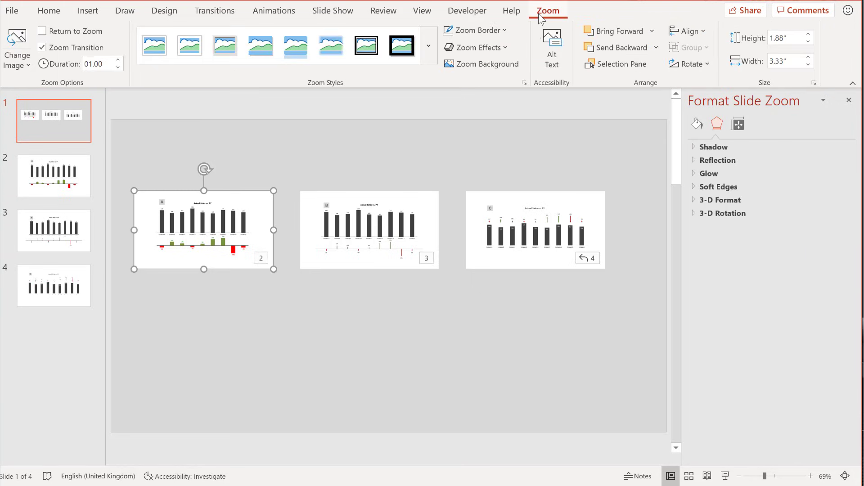
{"action": "left_click", "coordinate": [501, 66]}
{"action": "left_click", "coordinate": [699, 130]}
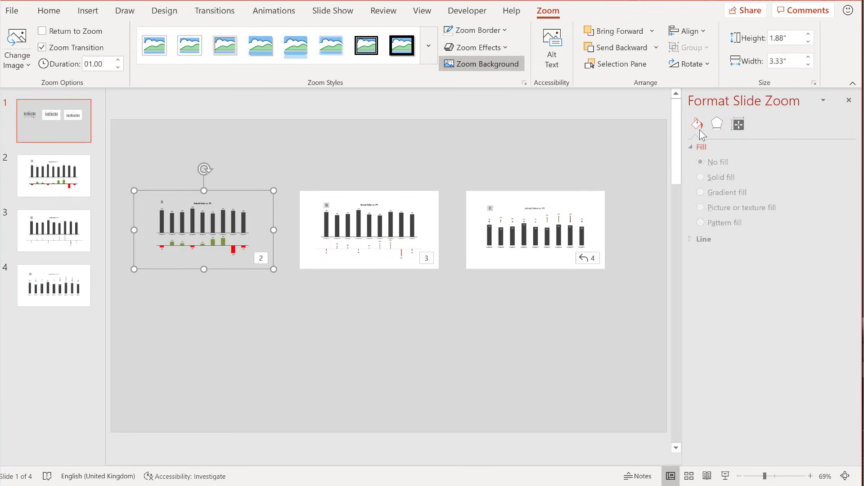
{"action": "left_click", "coordinate": [352, 259]}
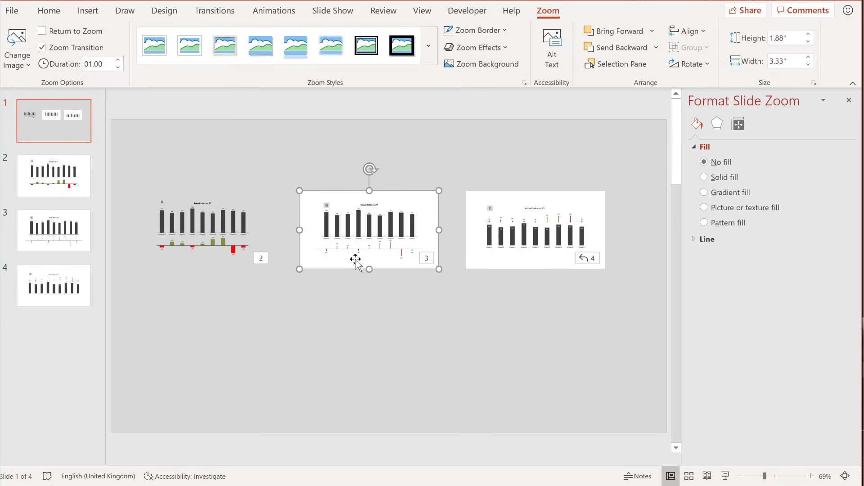
{"action": "left_click", "coordinate": [504, 63]}
{"action": "left_click", "coordinate": [490, 194]}
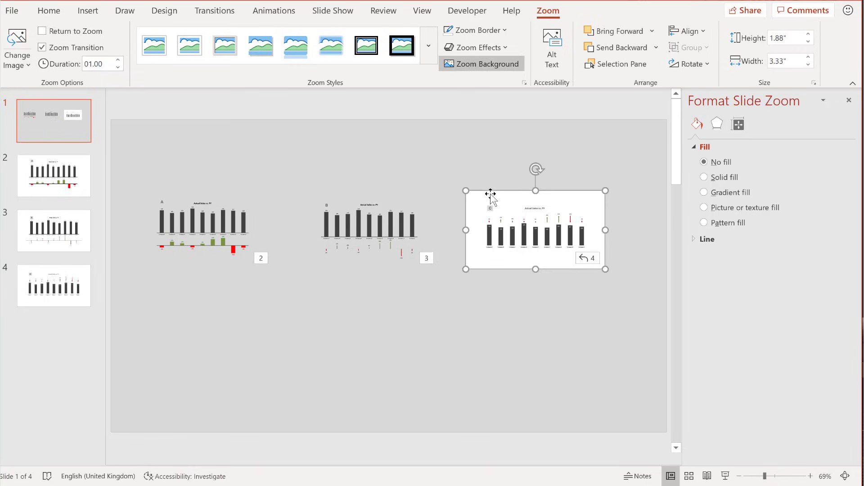
- Make zoom C's background transparent and draw an oval over chart A
{"action": "left_click", "coordinate": [455, 63]}
{"action": "left_click", "coordinate": [295, 181]}
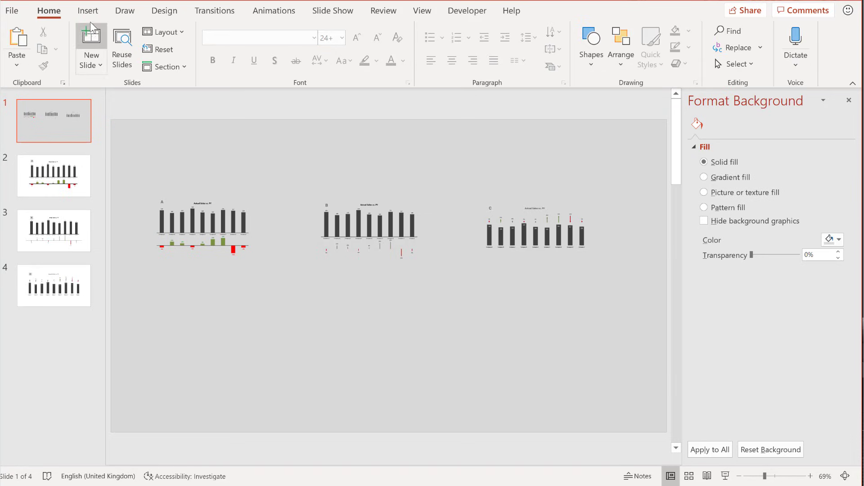
{"action": "left_click", "coordinate": [89, 17]}
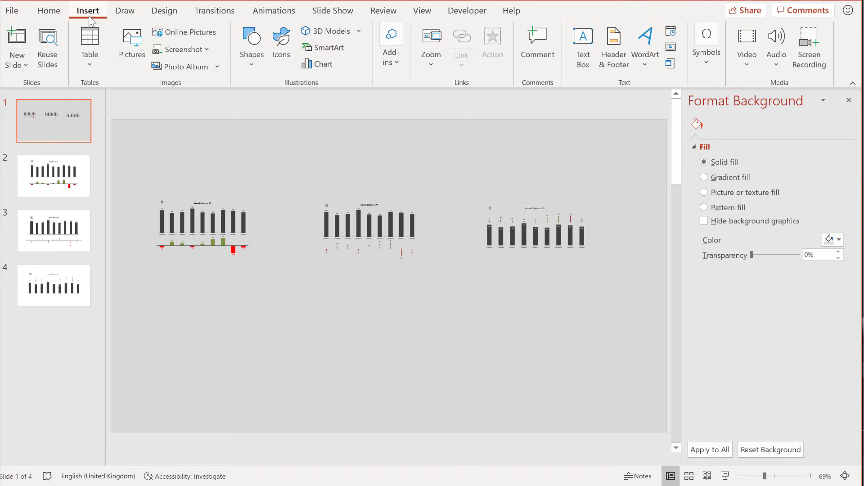
{"action": "left_click", "coordinate": [248, 61]}
{"action": "left_click", "coordinate": [291, 101]}
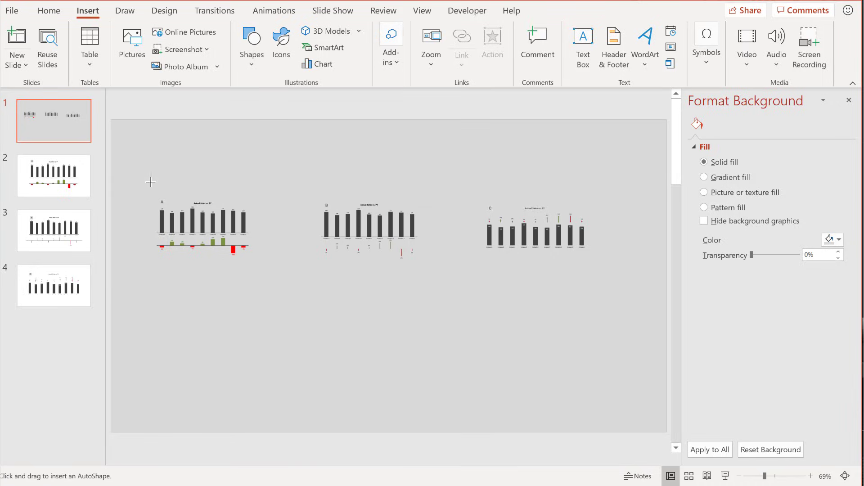
{"action": "mouse_move", "coordinate": [142, 180]}
{"action": "left_mouse_down"}
{"action": "mouse_move", "coordinate": [270, 282]}
{"action": "mouse_move", "coordinate": [266, 275]}
{"action": "left_mouse_up"}
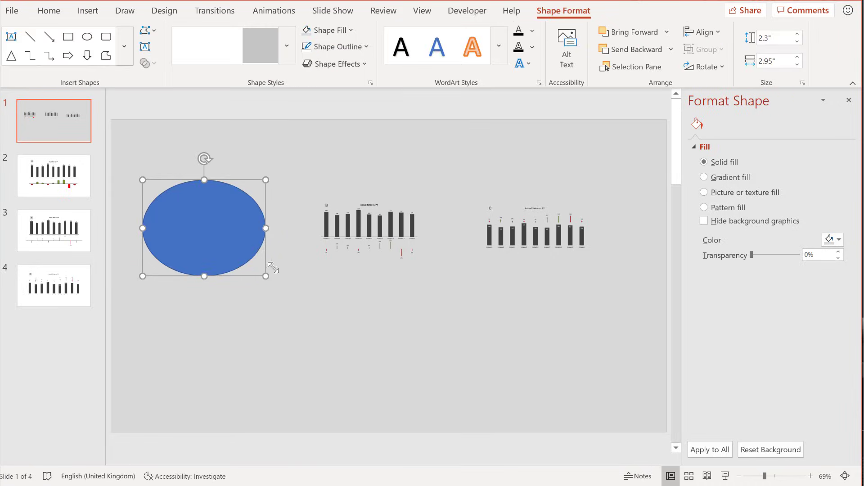
- Give the oval a pale fill with no outline and send it behind chart A
{"action": "left_click", "coordinate": [349, 30]}
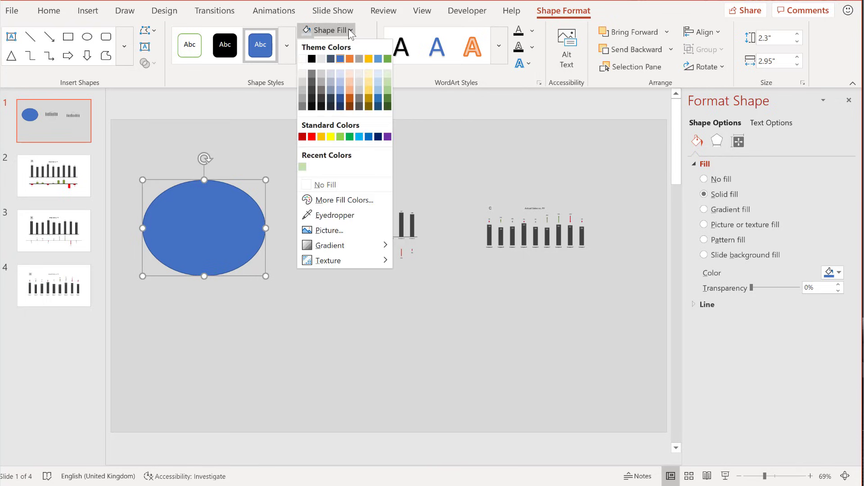
{"action": "left_click", "coordinate": [331, 75]}
{"action": "left_click", "coordinate": [329, 47]}
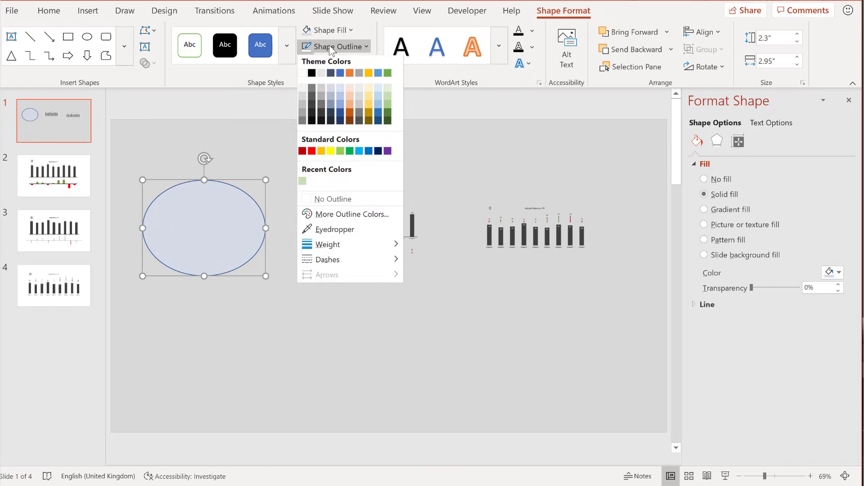
{"action": "left_click", "coordinate": [352, 199]}
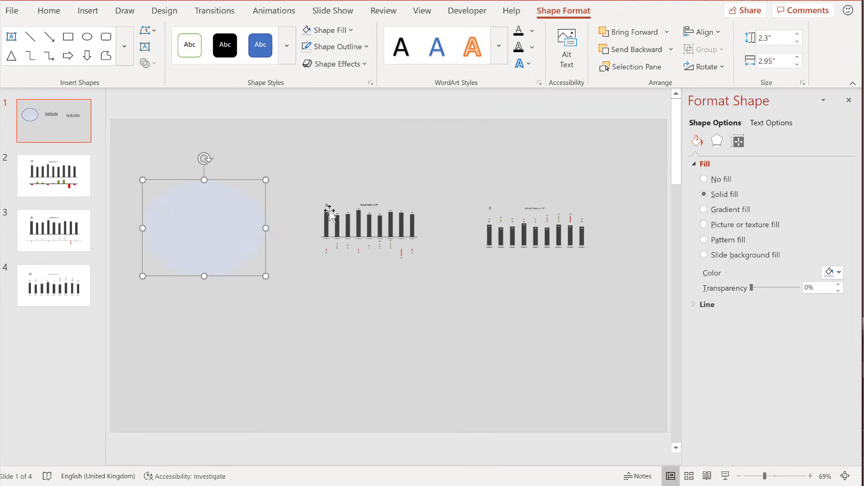
{"action": "right_click", "coordinate": [231, 234]}
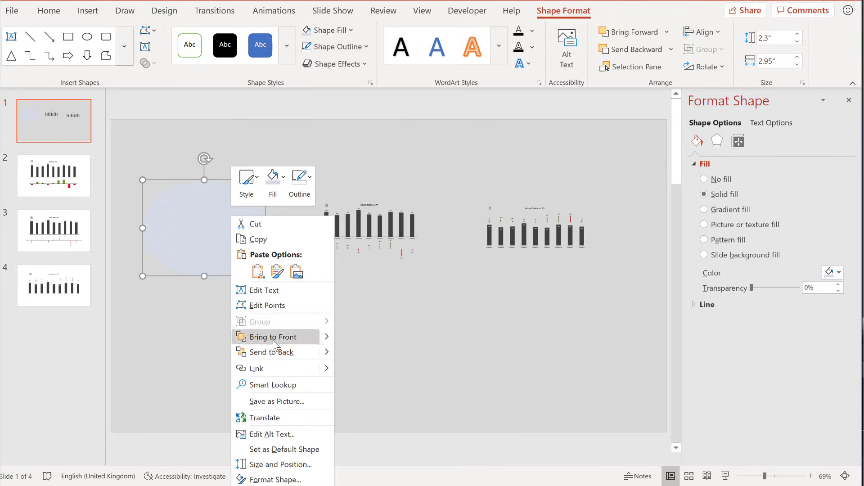
{"action": "left_click", "coordinate": [277, 353]}
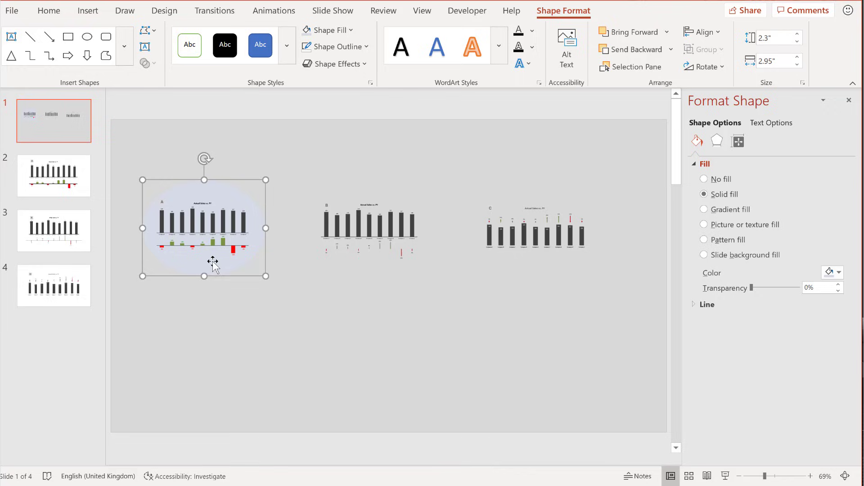
- Enlarge zoom B by dragging its lower-left and upper-right corners outward
{"action": "left_click", "coordinate": [316, 234]}
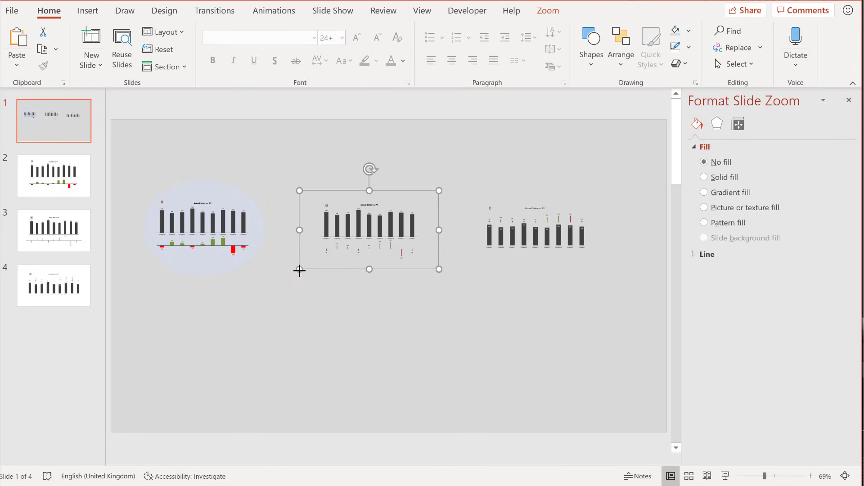
{"action": "left_click_drag", "start_coordinate": [299, 269], "coordinate": [283, 279]}
{"action": "left_click_drag", "start_coordinate": [436, 189], "coordinate": [448, 185]}
{"action": "key", "text": "Escape"}
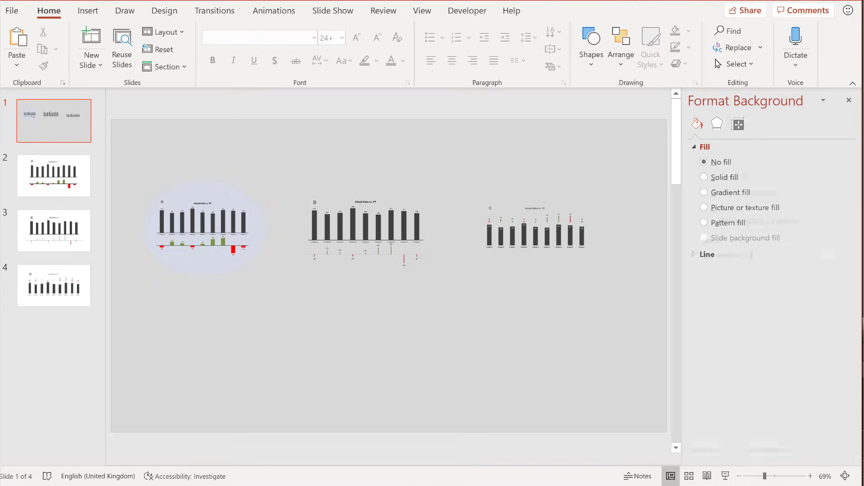
{"action": "left_click", "coordinate": [724, 475]}
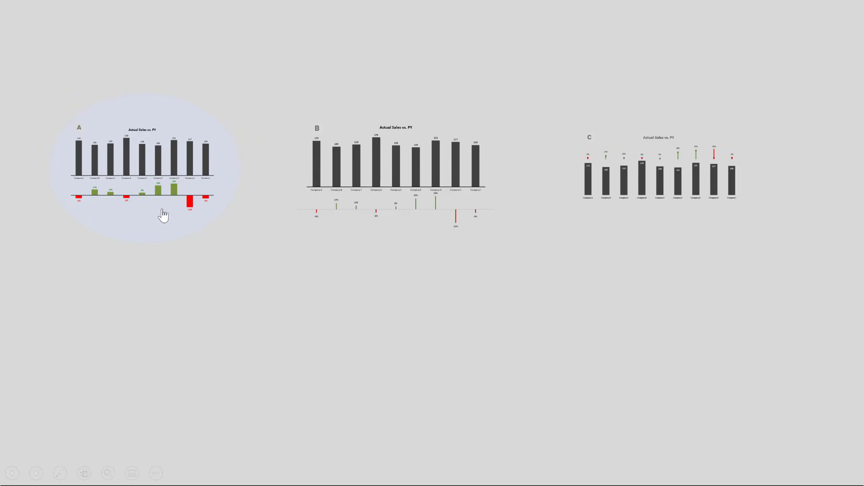
{"action": "left_click", "coordinate": [163, 211]}
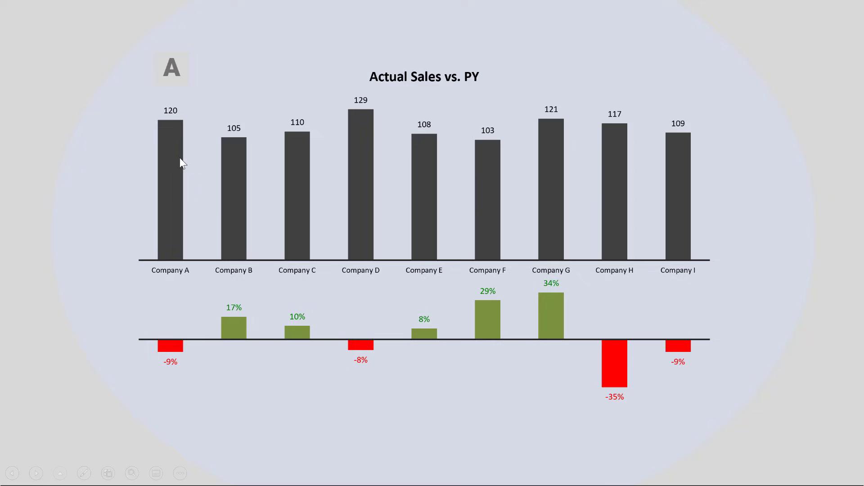
{"action": "left_click", "coordinate": [293, 220]}
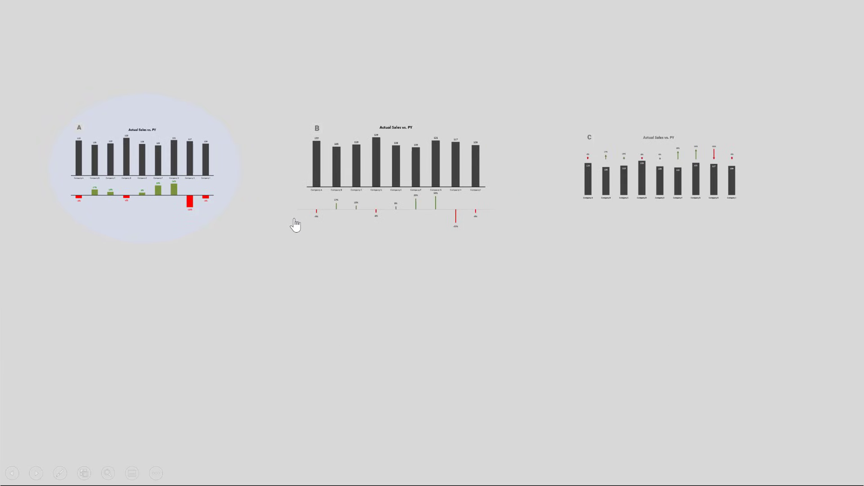
{"action": "key", "text": "Escape"}
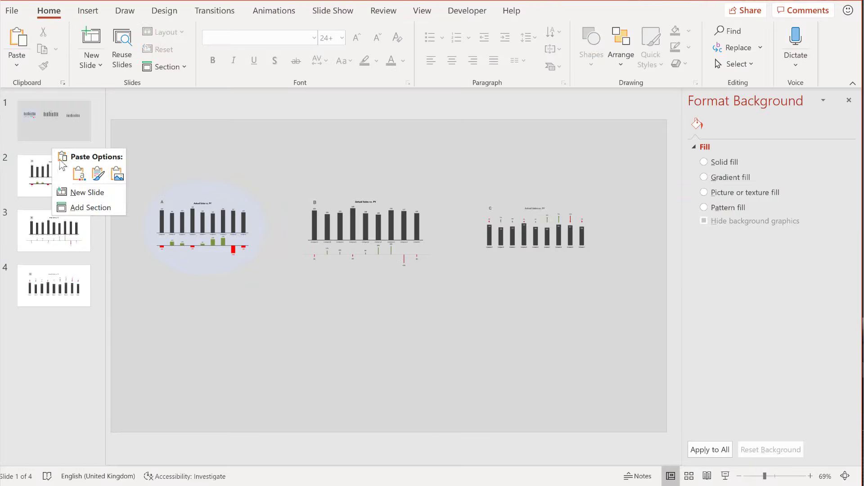
- Insert a new slide 2 and delete its empty placeholders
{"action": "left_click", "coordinate": [85, 192]}
{"action": "left_click_drag", "start_coordinate": [136, 120], "coordinate": [646, 408]}
{"action": "key", "text": "Delete"}
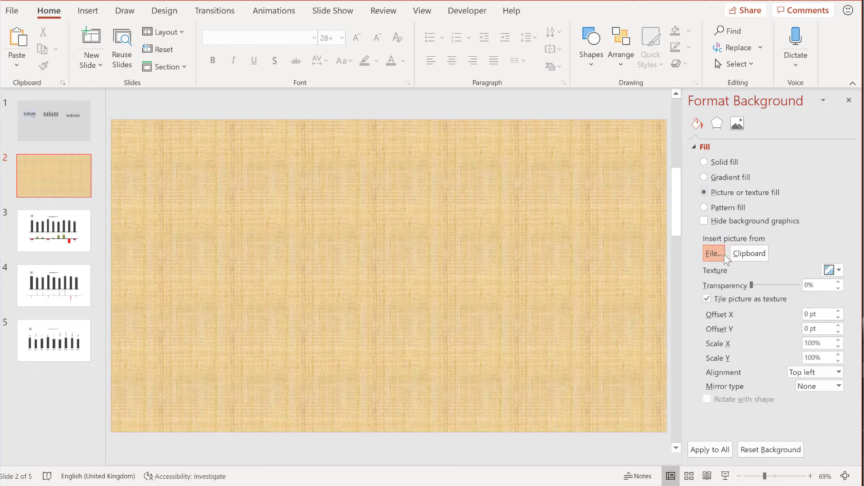
- Set the slide background to the picture annie-spratt-746957-unsplash.jpg
{"action": "left_click", "coordinate": [722, 255]}
{"action": "left_click", "coordinate": [312, 226]}
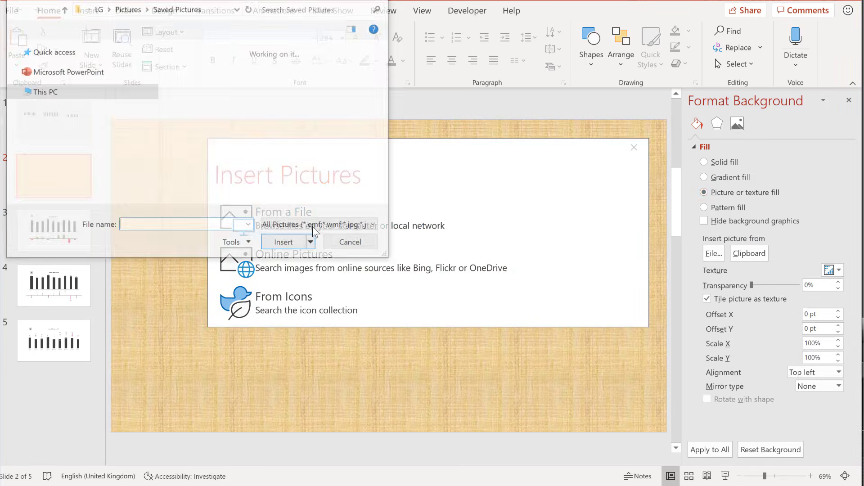
{"action": "left_click", "coordinate": [205, 85]}
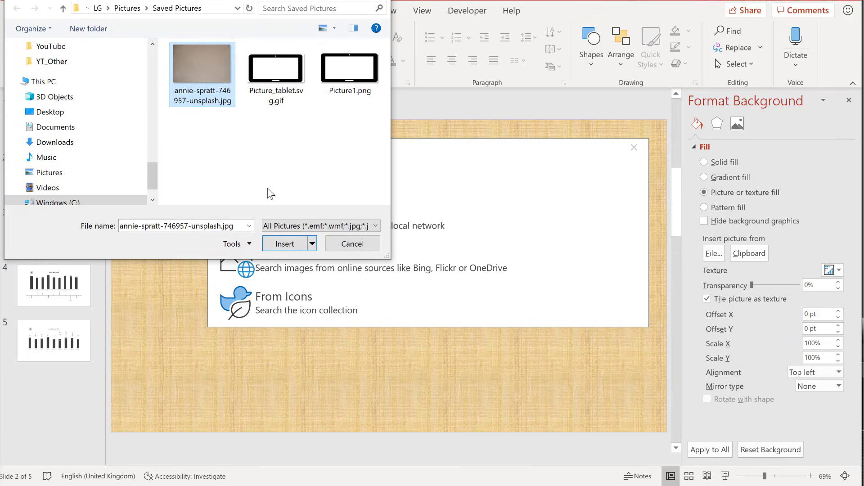
{"action": "left_click", "coordinate": [286, 244]}
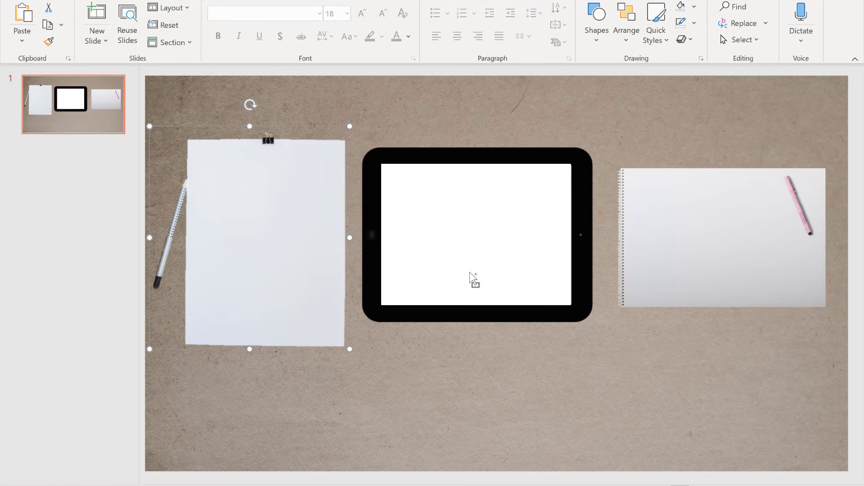
- Copy the paper, tablet and notebook pictures from the other deck onto slide 2
{"action": "left_click", "coordinate": [473, 282], "text": "shift"}
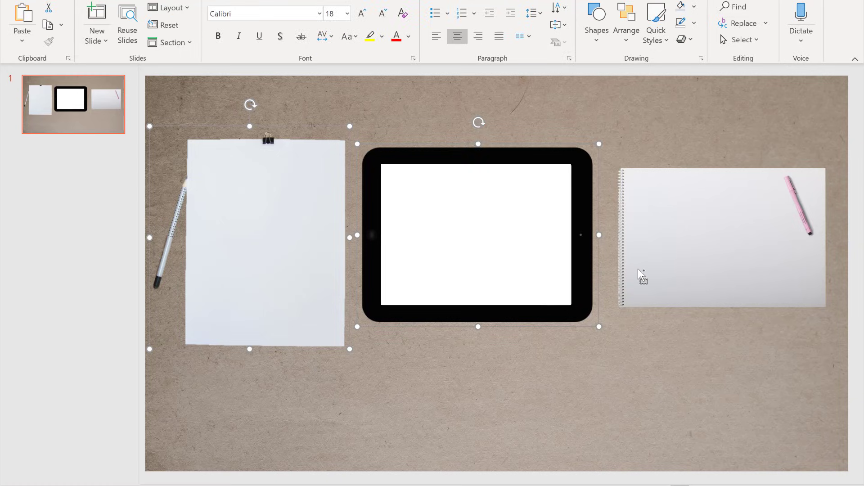
{"action": "left_click", "coordinate": [642, 275], "text": "shift"}
{"action": "key", "text": "ctrl+c"}
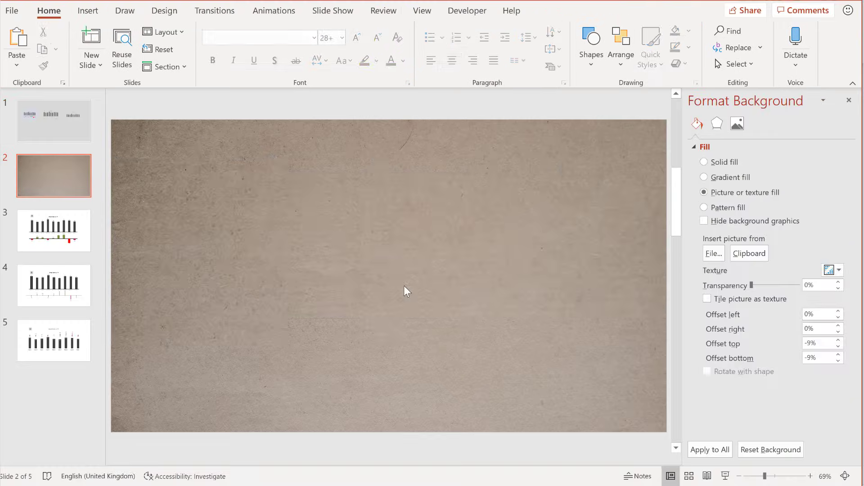
{"action": "key", "text": "ctrl+v"}
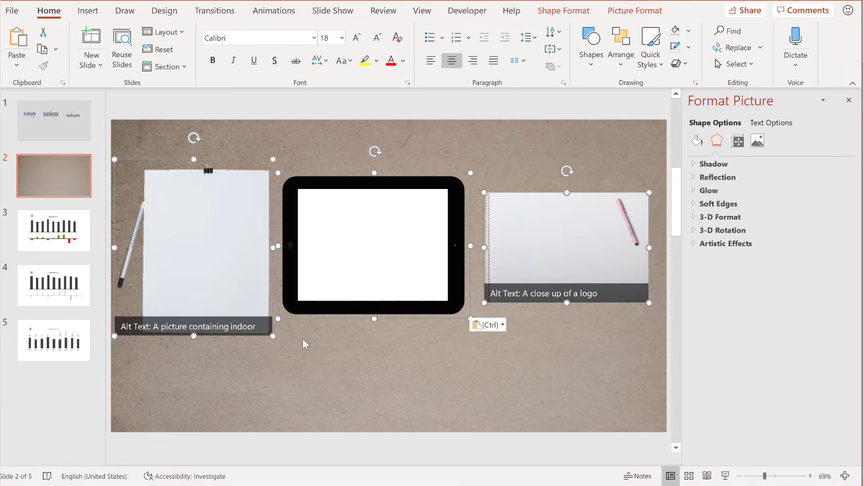
{"action": "left_click", "coordinate": [296, 345]}
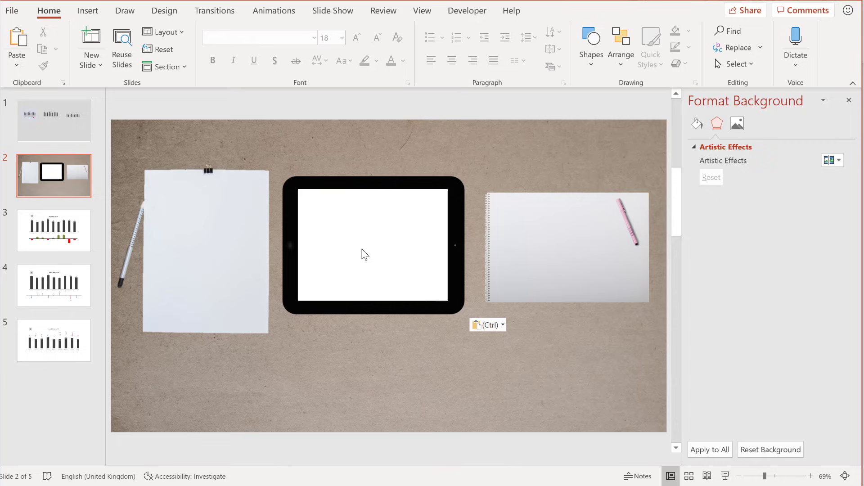
- Select the tablet and review its picture and shape formatting options
{"action": "left_click", "coordinate": [368, 185]}
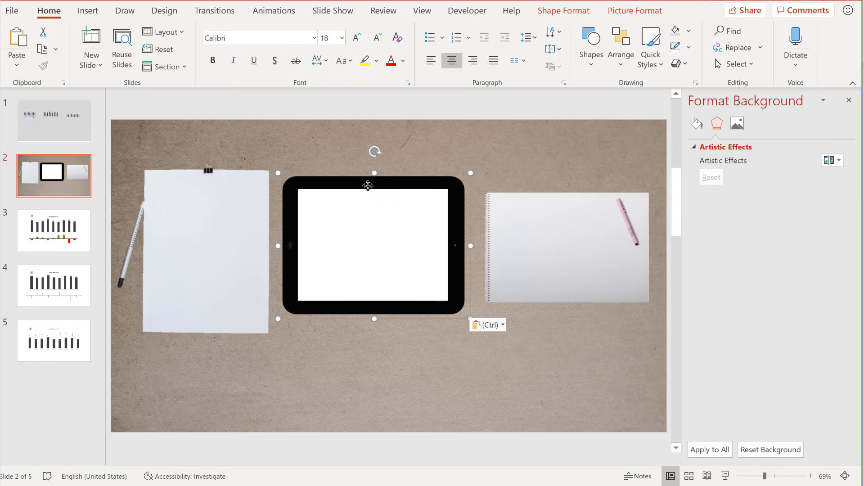
{"action": "left_click", "coordinate": [626, 13]}
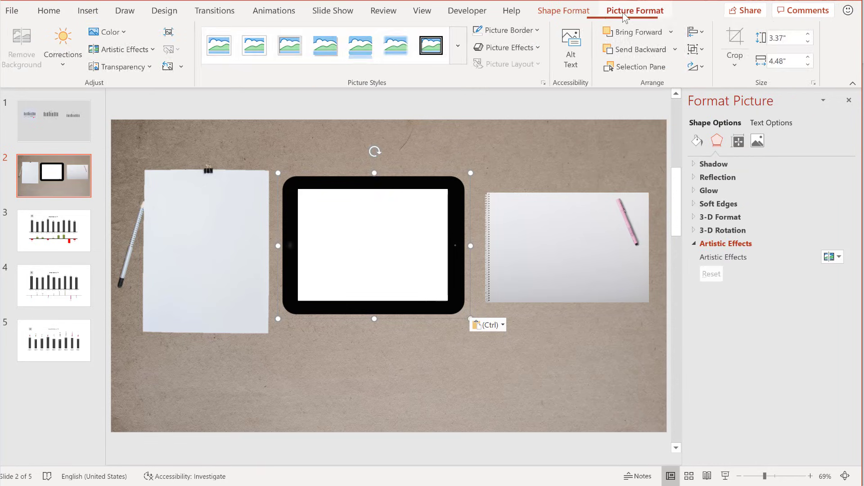
{"action": "left_click", "coordinate": [578, 17]}
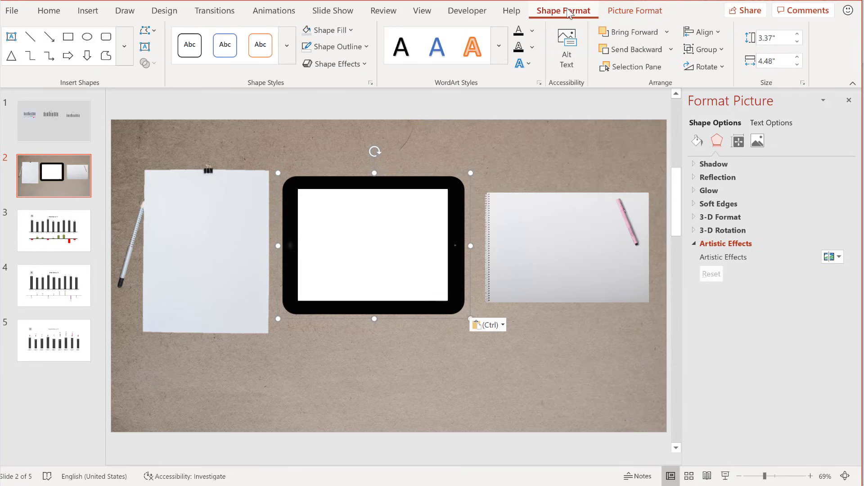
{"action": "left_click", "coordinate": [616, 19]}
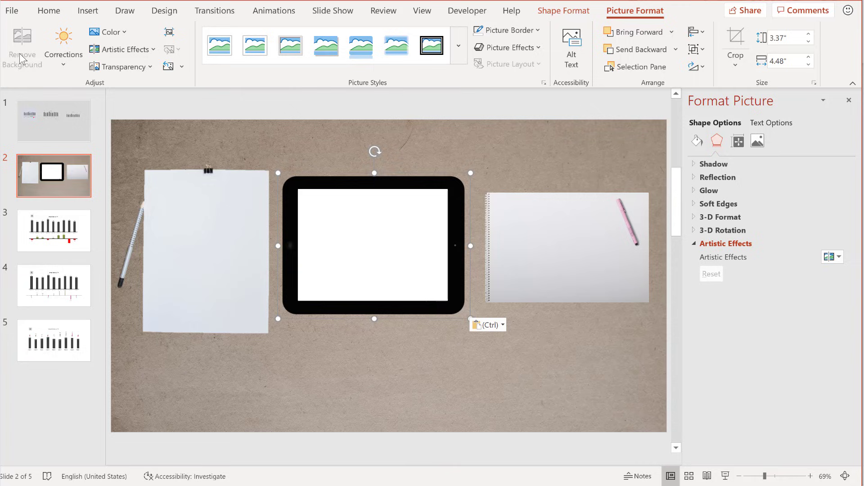
{"action": "left_click", "coordinate": [360, 336]}
- Tilt the paper slightly left, nudge the tablet up-right, and tilt the notebook about 12° clockwise
{"action": "left_click", "coordinate": [211, 287]}
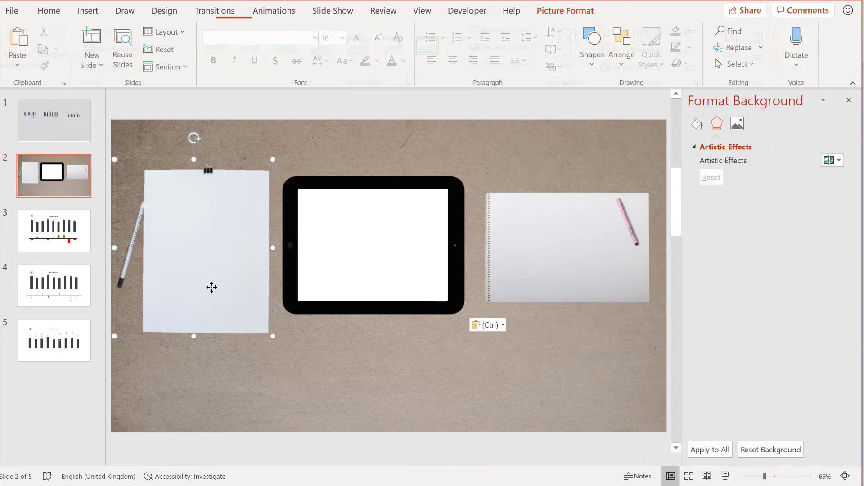
{"action": "left_click_drag", "start_coordinate": [195, 137], "coordinate": [179, 141]}
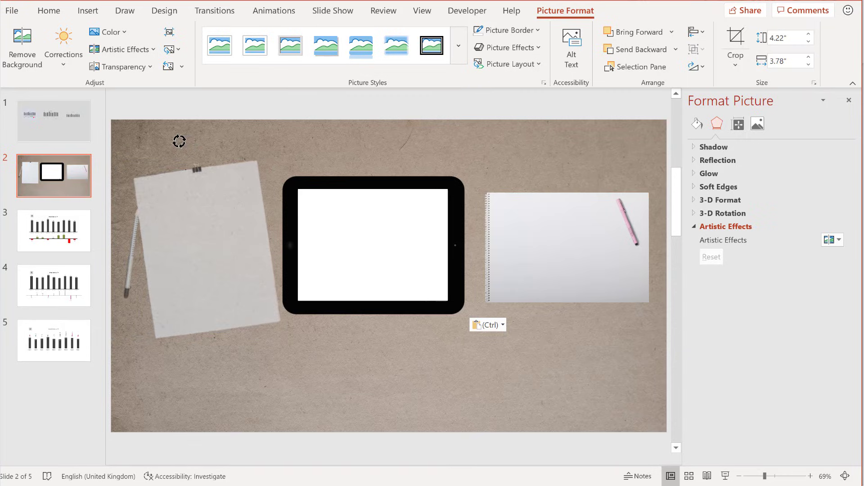
{"action": "left_click_drag", "start_coordinate": [341, 257], "coordinate": [351, 249]}
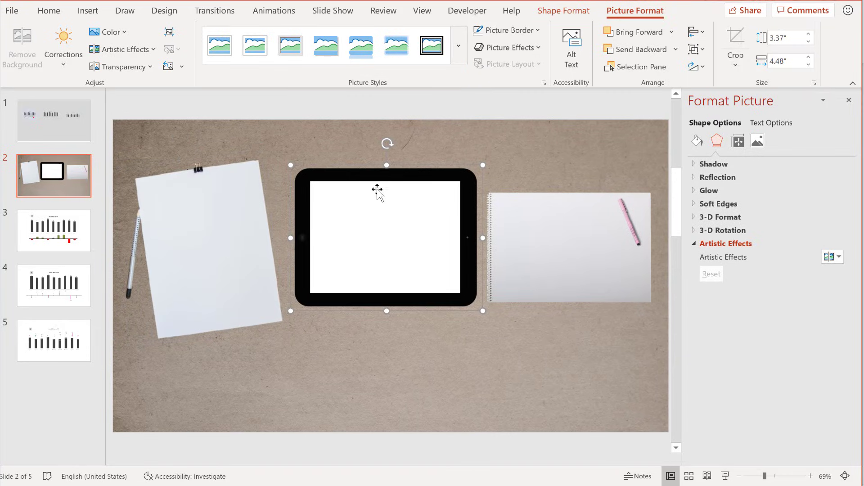
{"action": "left_click", "coordinate": [549, 199]}
{"action": "left_click_drag", "start_coordinate": [583, 173], "coordinate": [584, 175]}
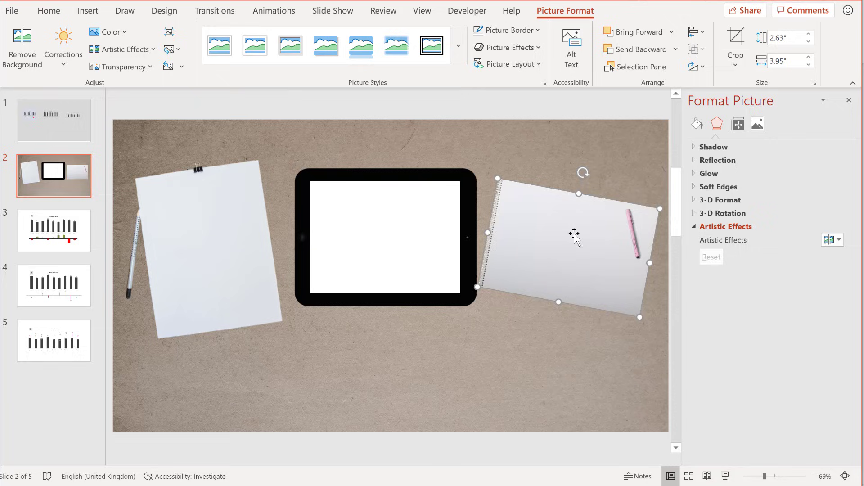
{"action": "left_click", "coordinate": [444, 277]}
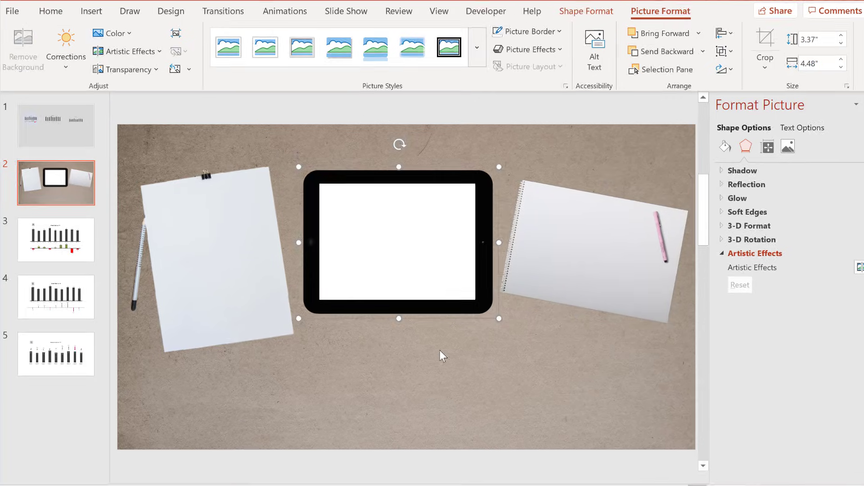
- Insert slide zooms of slides 3, 4 and 5 onto slide 2
{"action": "left_click", "coordinate": [427, 344]}
{"action": "left_click", "coordinate": [115, 14]}
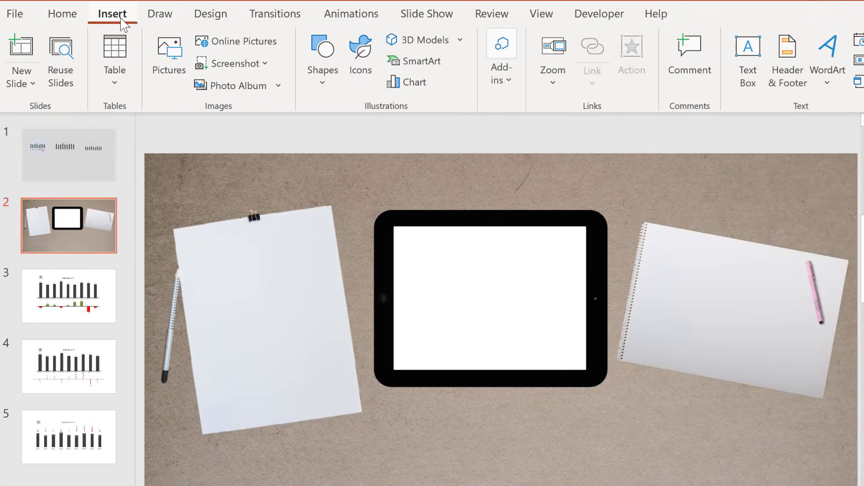
{"action": "left_click", "coordinate": [549, 92]}
{"action": "left_click", "coordinate": [583, 146]}
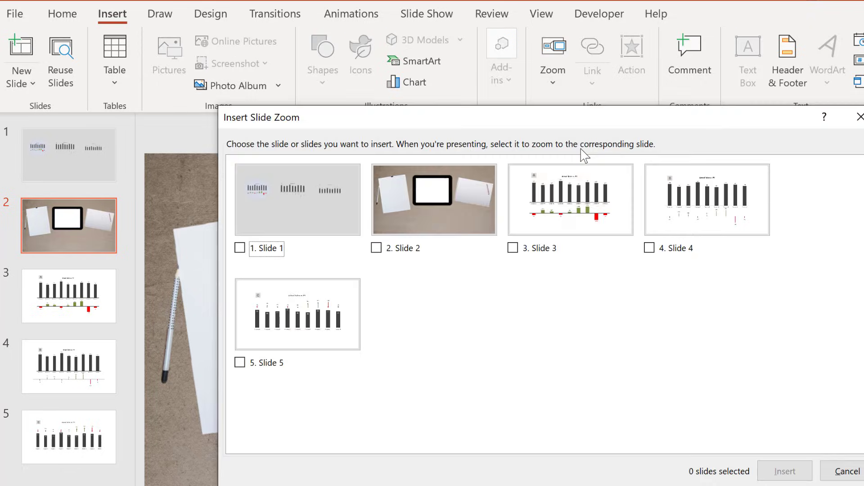
{"action": "left_click", "coordinate": [536, 249]}
{"action": "left_click", "coordinate": [649, 249]}
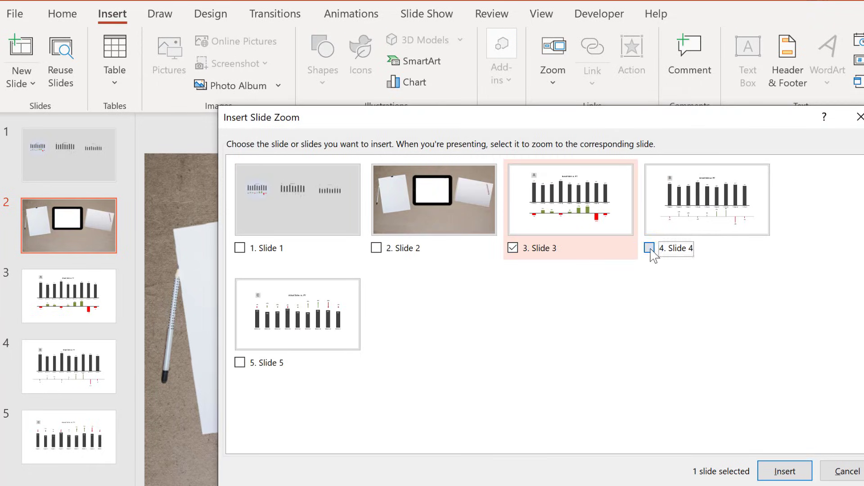
{"action": "left_click", "coordinate": [243, 363]}
{"action": "left_click", "coordinate": [762, 478]}
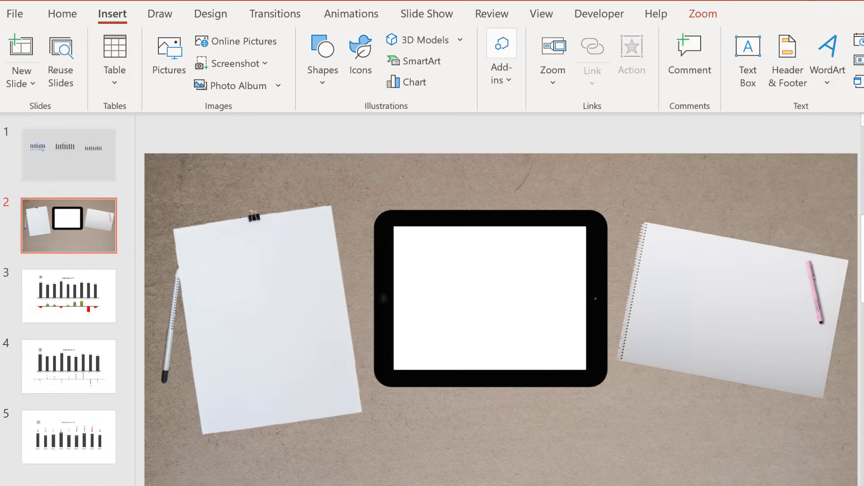
- Fit the slide 5 zoom onto the notebook, tilted and enlarged, with a transparent background
{"action": "left_click_drag", "start_coordinate": [483, 349], "coordinate": [664, 333]}
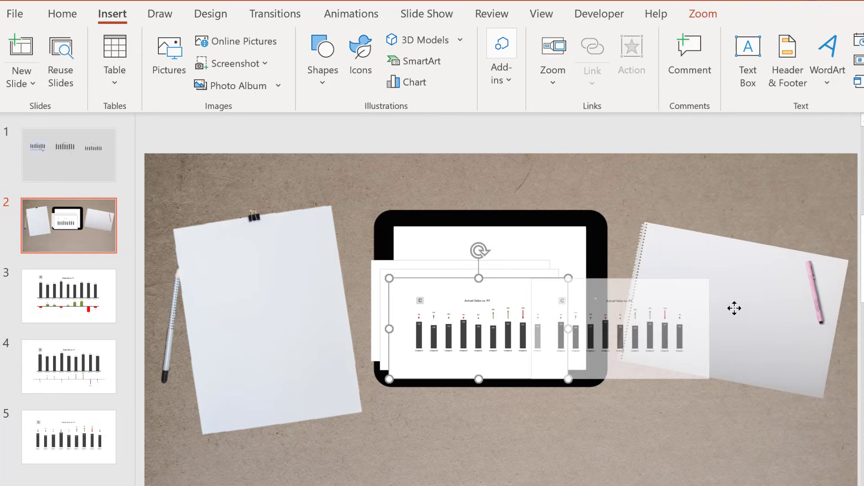
{"action": "left_click_drag", "start_coordinate": [734, 308], "coordinate": [733, 317]}
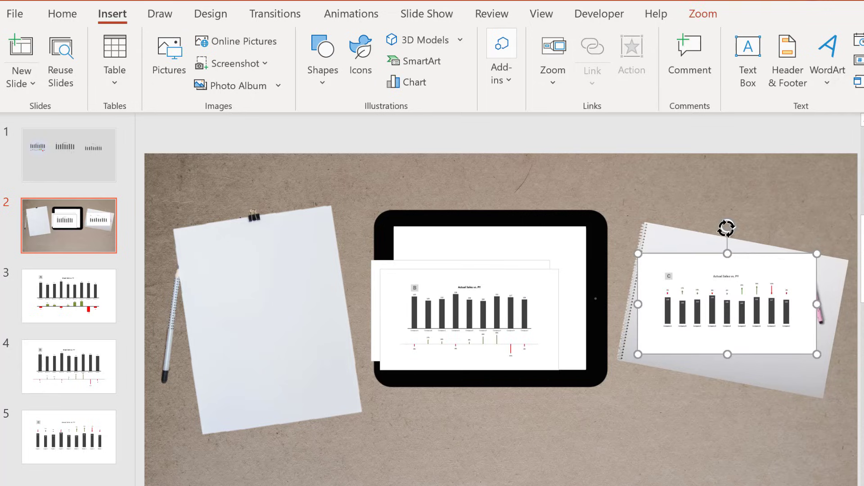
{"action": "left_click_drag", "start_coordinate": [726, 228], "coordinate": [745, 236]}
{"action": "left_click_drag", "start_coordinate": [729, 302], "coordinate": [729, 320]}
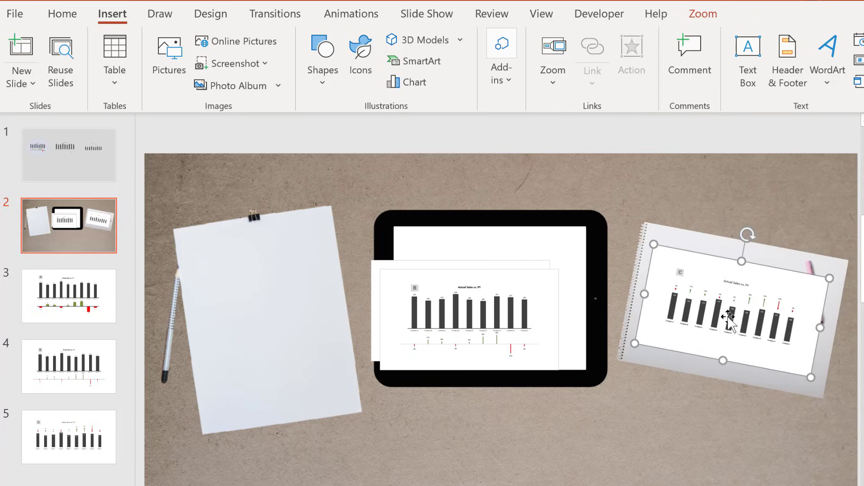
{"action": "left_click_drag", "start_coordinate": [650, 246], "coordinate": [649, 241]}
{"action": "left_click", "coordinate": [693, 17]}
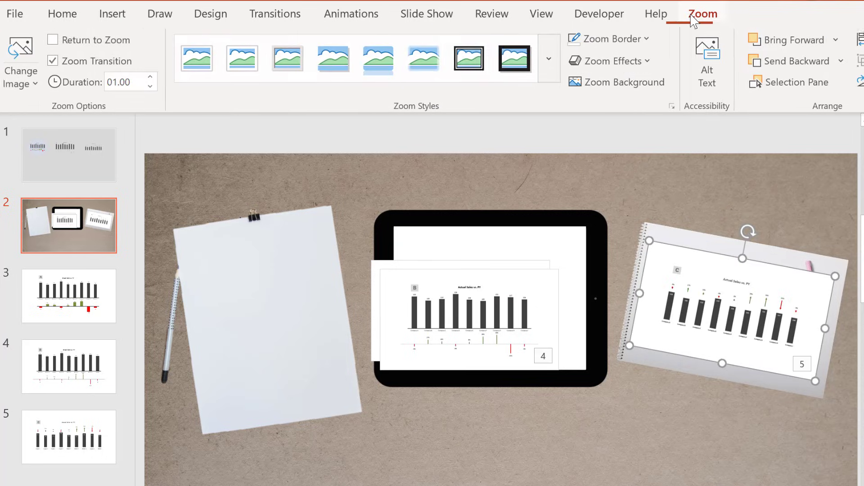
{"action": "left_click", "coordinate": [624, 86]}
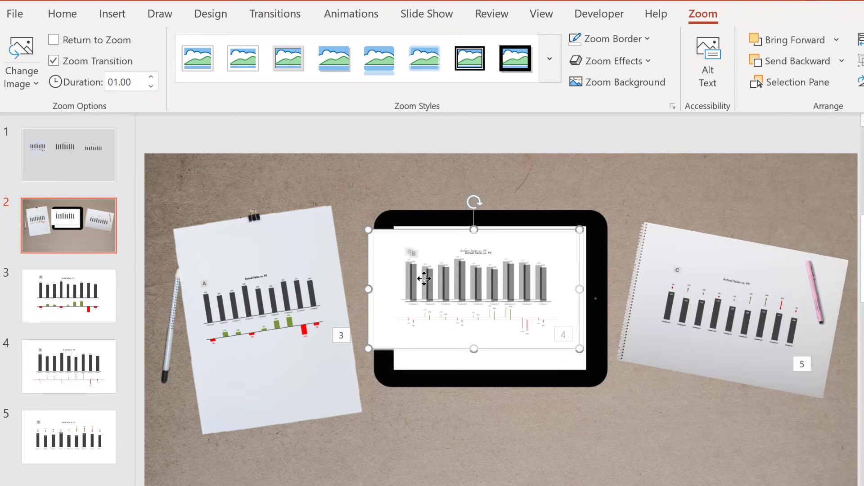
- Fit the slide 4 zoom into the tablet screen with a transparent background
{"action": "left_click_drag", "start_coordinate": [422, 276], "coordinate": [432, 285]}
{"action": "left_click", "coordinate": [618, 88]}
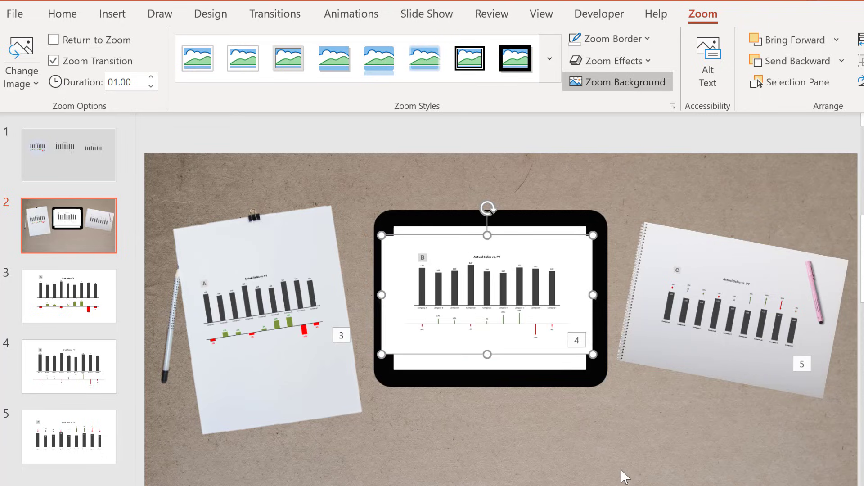
{"action": "left_click", "coordinate": [575, 437]}
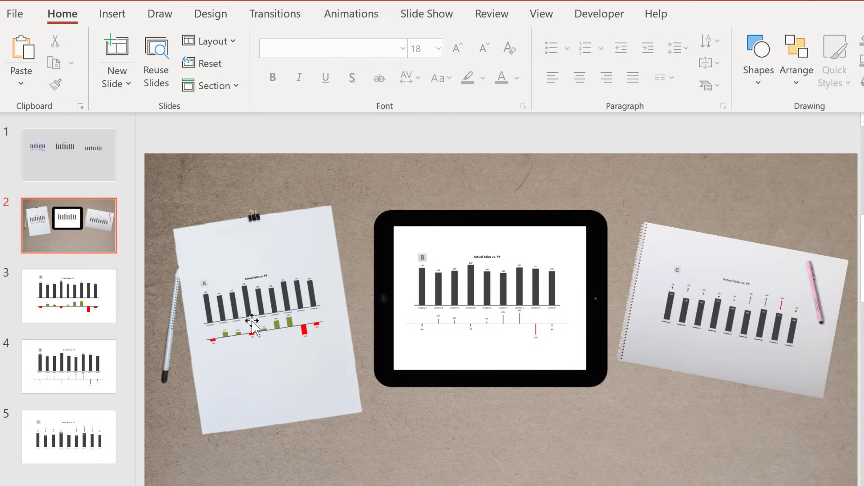
{"action": "left_click", "coordinate": [253, 320]}
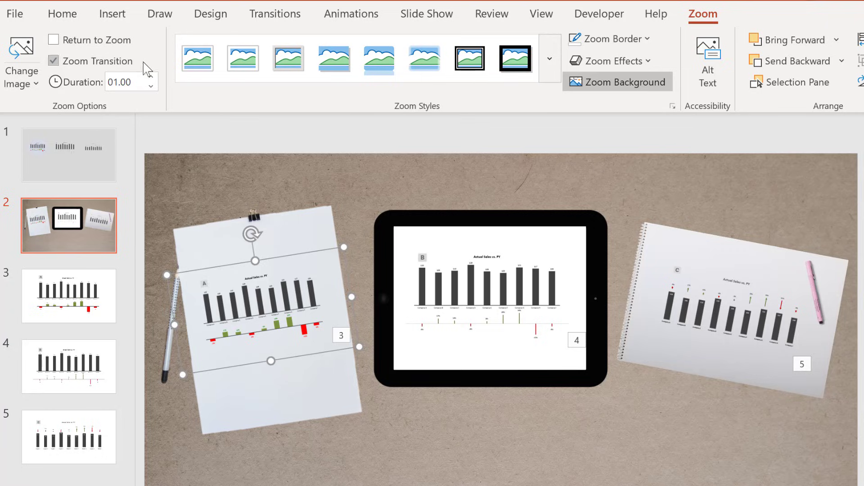
- Turn on Return to Zoom for the slide 5 zoom on the C paper
{"action": "left_click", "coordinate": [440, 290]}
{"action": "left_click", "coordinate": [685, 308]}
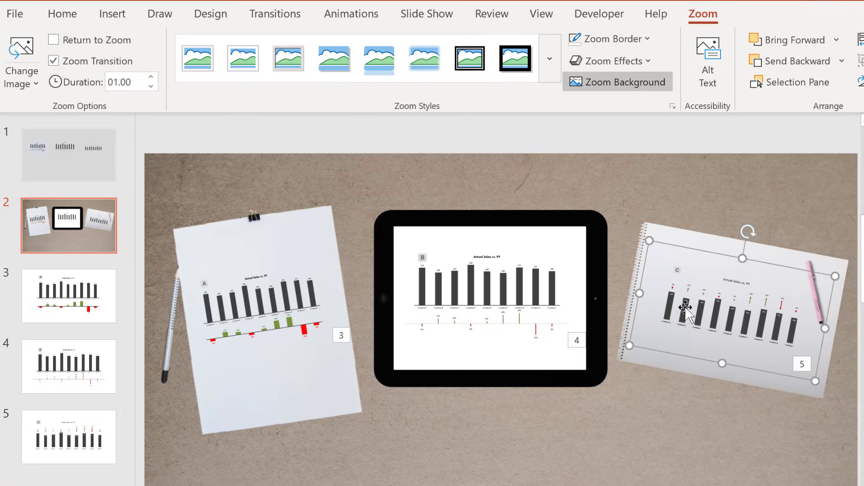
{"action": "left_click", "coordinate": [53, 40]}
{"action": "left_click", "coordinate": [480, 463]}
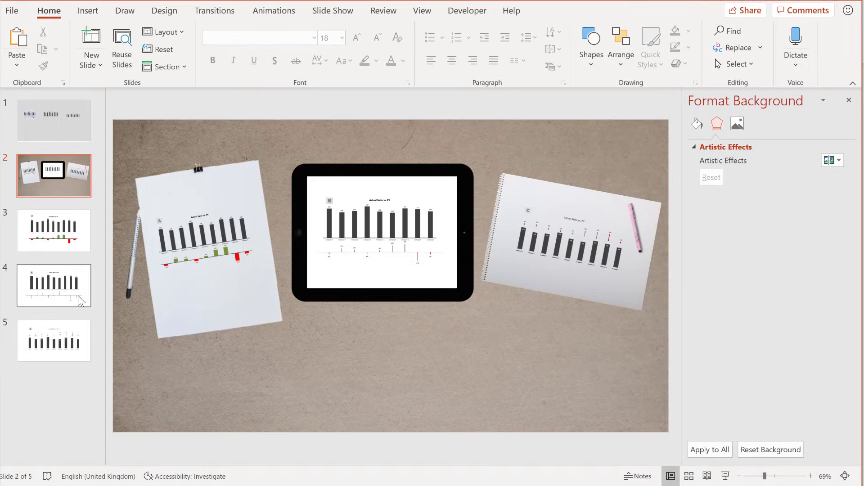
- Copy slide 4 and paste it after slide 5 as slide 6, then return to slide 2
{"action": "left_click", "coordinate": [79, 301]}
{"action": "key", "text": "ctrl+c"}
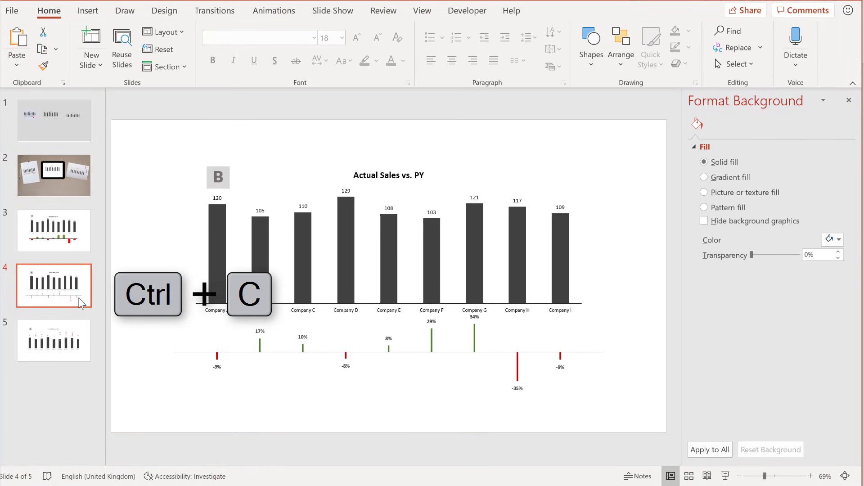
{"action": "left_click", "coordinate": [64, 372]}
{"action": "key", "text": "ctrl+v"}
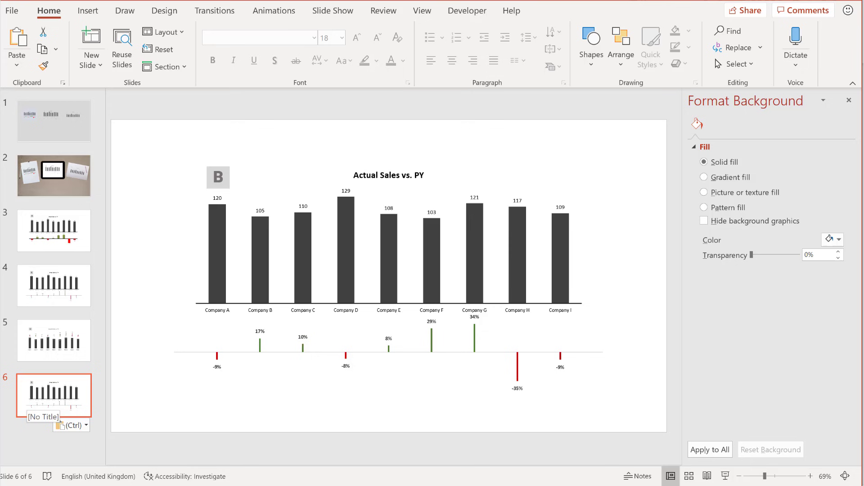
{"action": "left_click", "coordinate": [51, 188]}
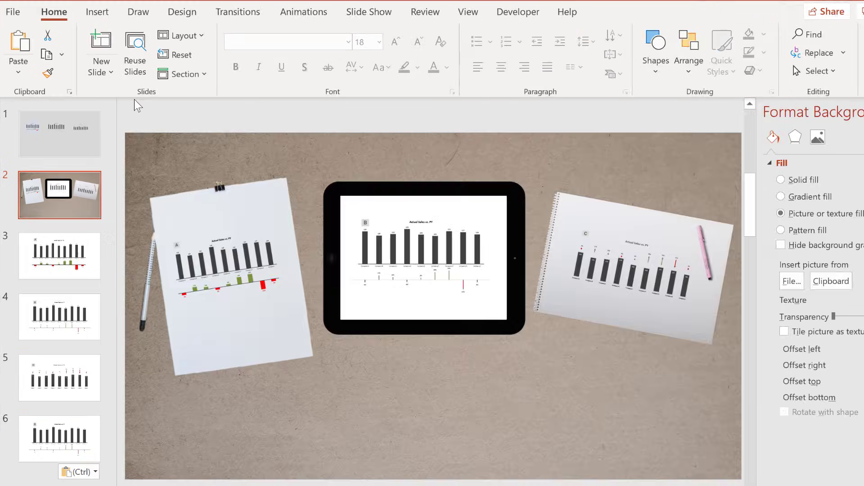
- Insert a slide zoom of slide 6 and place it below the tablet
{"action": "left_click", "coordinate": [104, 16]}
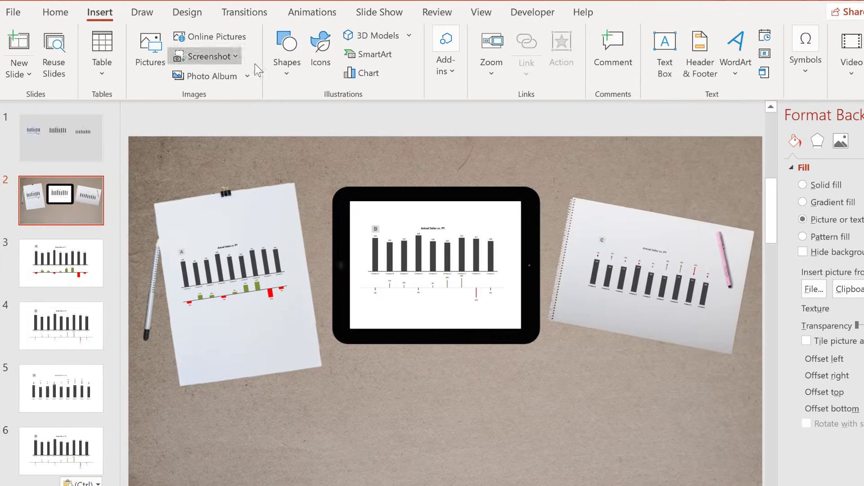
{"action": "left_click", "coordinate": [485, 83]}
{"action": "left_click", "coordinate": [511, 132]}
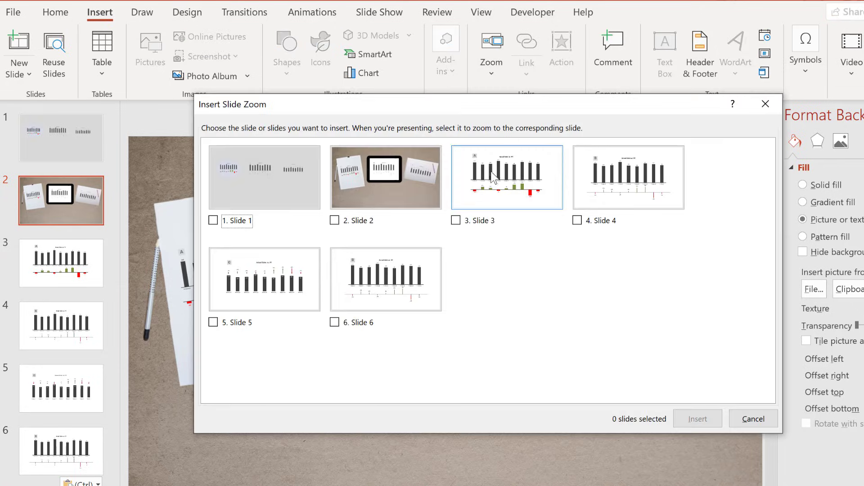
{"action": "left_click", "coordinate": [334, 322]}
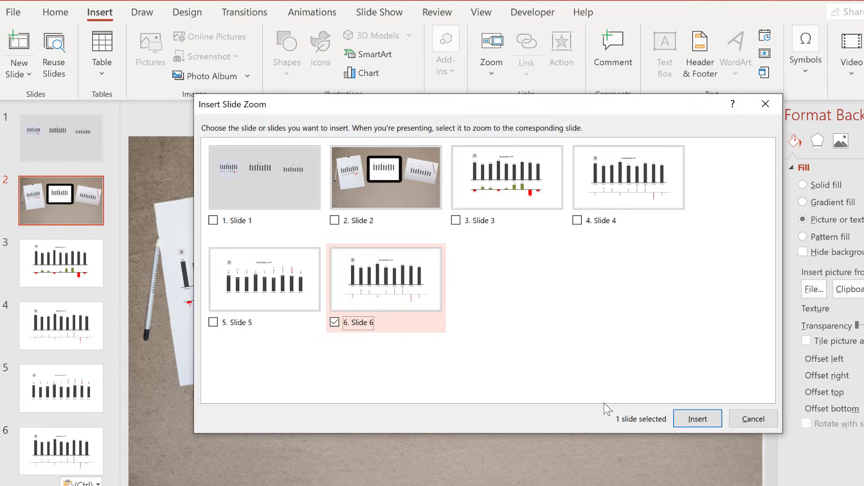
{"action": "left_click", "coordinate": [698, 418]}
{"action": "left_click_drag", "start_coordinate": [414, 346], "coordinate": [415, 440]}
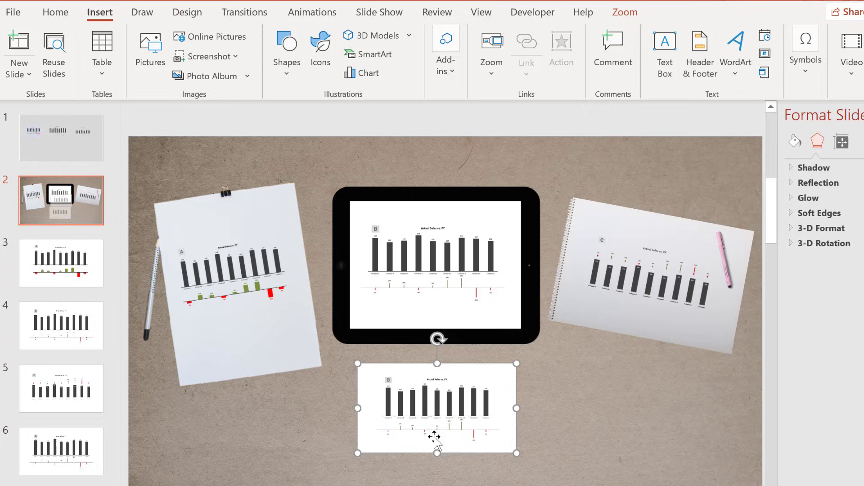
- Replace the slide 6 zoom's image with the ribbon award icon
{"action": "left_click", "coordinate": [638, 14]}
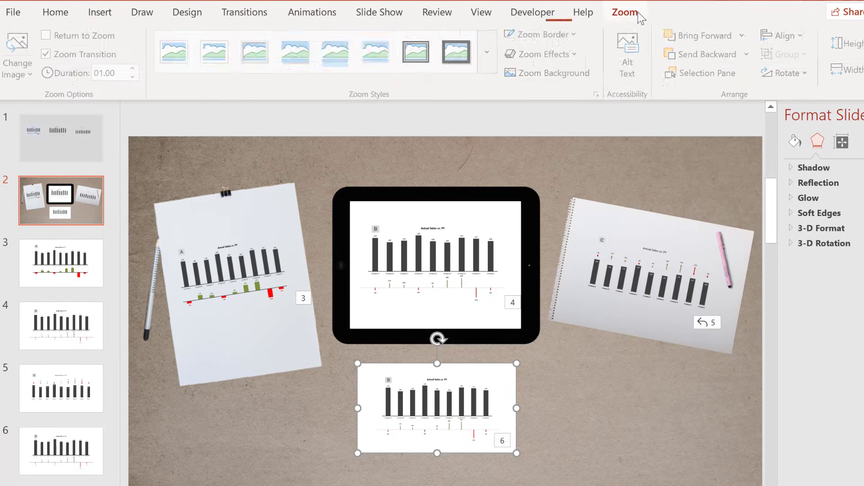
{"action": "left_click", "coordinate": [32, 72]}
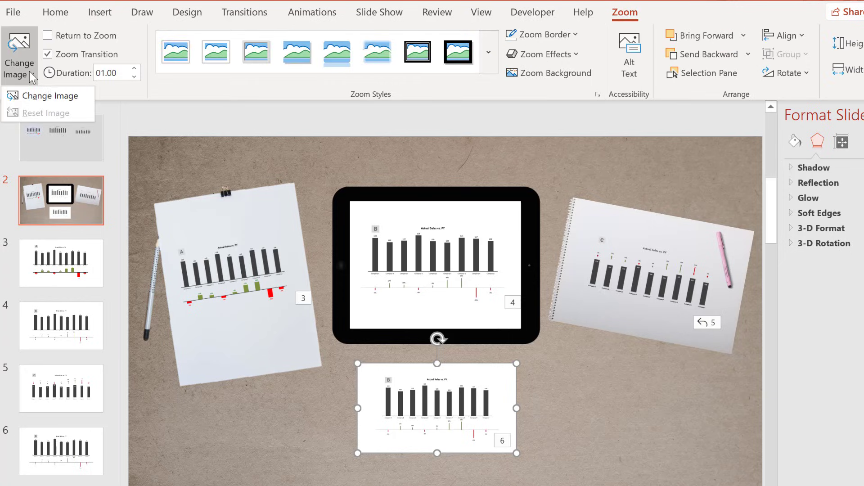
{"action": "left_click", "coordinate": [45, 96]}
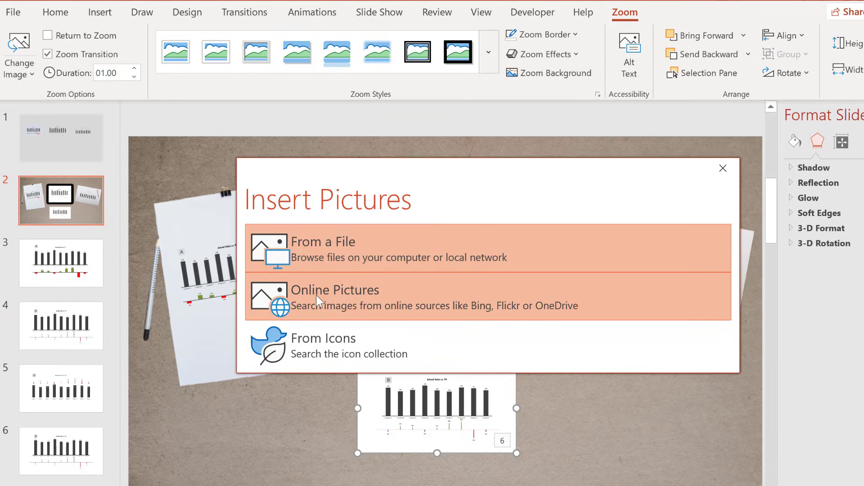
{"action": "left_click", "coordinate": [380, 336]}
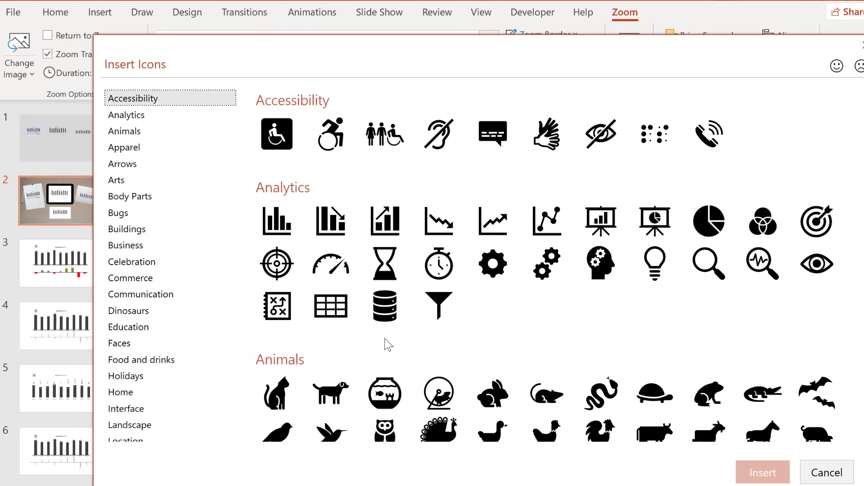
{"action": "scroll", "coordinate": [384, 338], "scroll_direction": "down", "scroll_amount": 4}
{"action": "scroll", "coordinate": [383, 331], "scroll_direction": "down", "scroll_amount": 20}
{"action": "scroll", "coordinate": [299, 218], "scroll_direction": "up", "scroll_amount": 1}
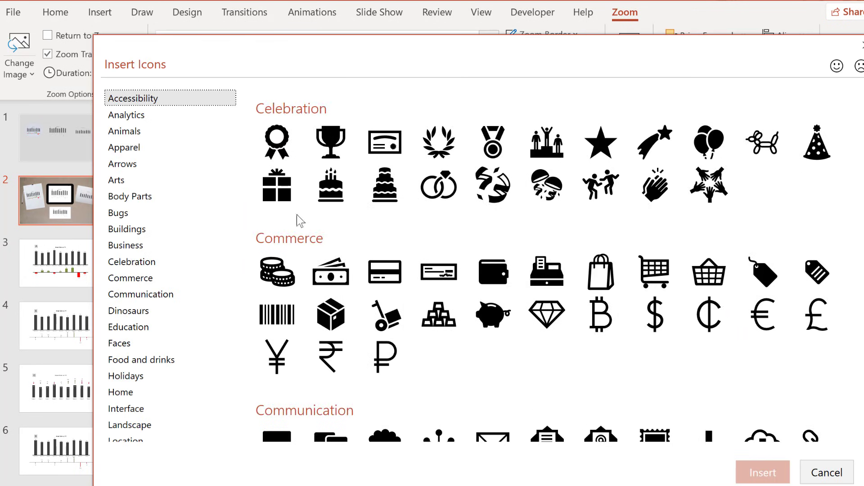
{"action": "left_click", "coordinate": [276, 142]}
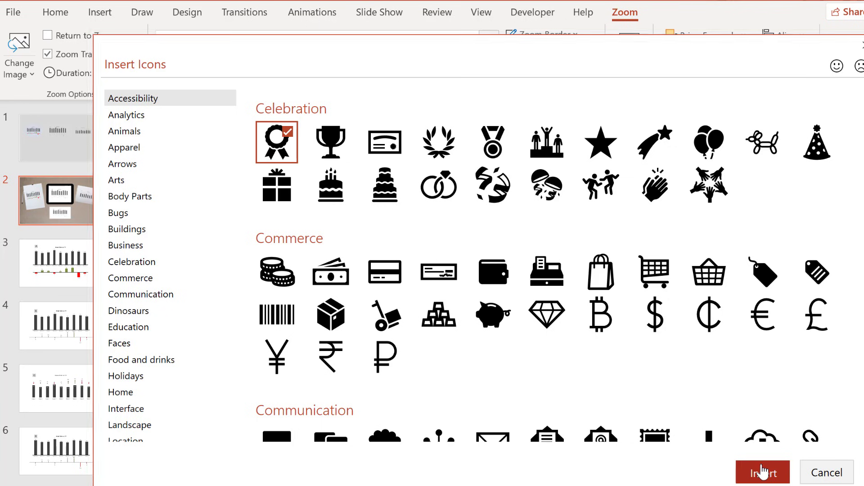
{"action": "left_click", "coordinate": [762, 472]}
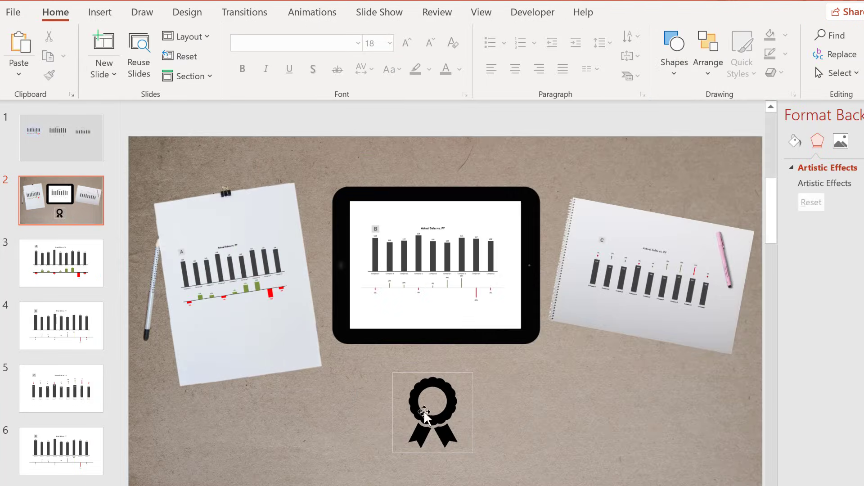
- Give the ribbon zoom No Outline and set it to return to the summary
{"action": "left_click", "coordinate": [423, 411]}
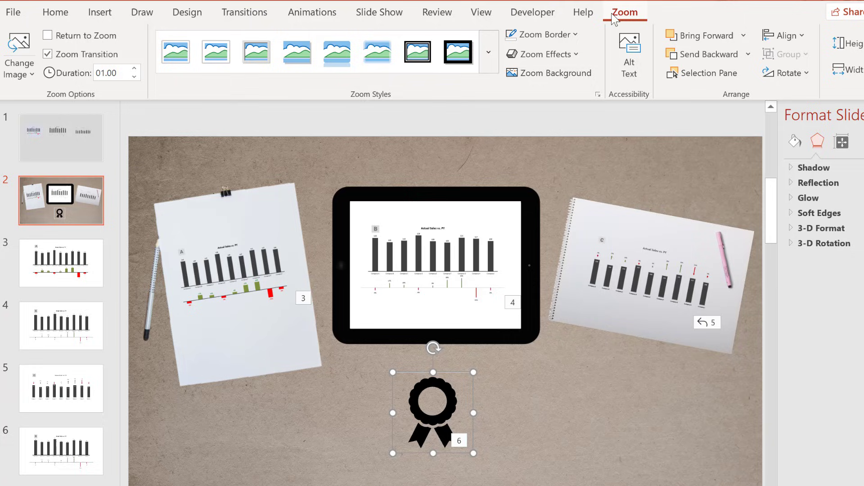
{"action": "left_click", "coordinate": [574, 35]}
{"action": "left_click", "coordinate": [568, 209]}
{"action": "left_click", "coordinate": [531, 403]}
{"action": "left_click", "coordinate": [439, 416]}
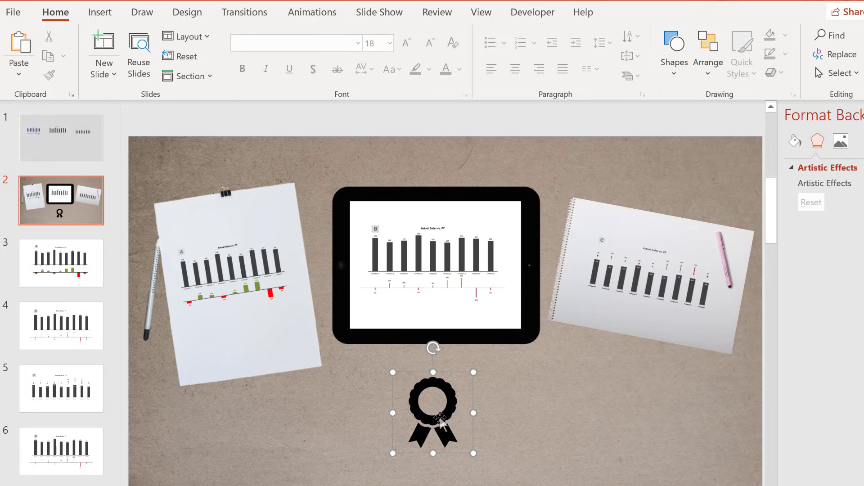
{"action": "left_click", "coordinate": [625, 13]}
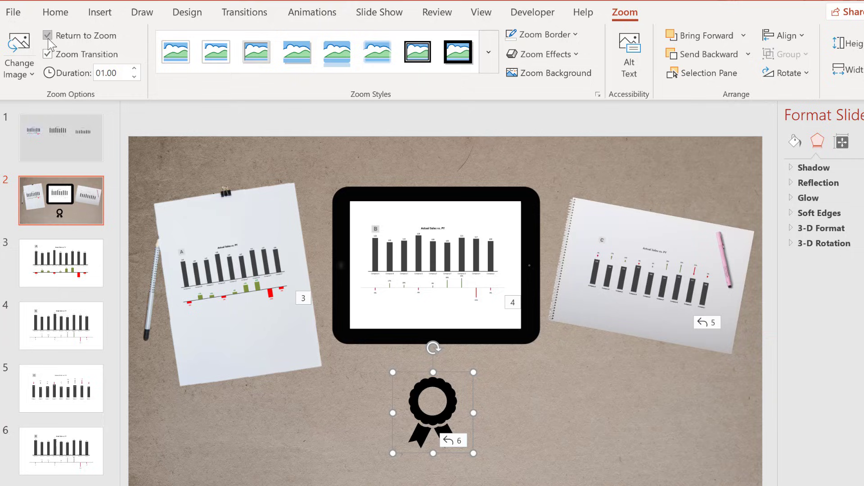
{"action": "left_click", "coordinate": [518, 405]}
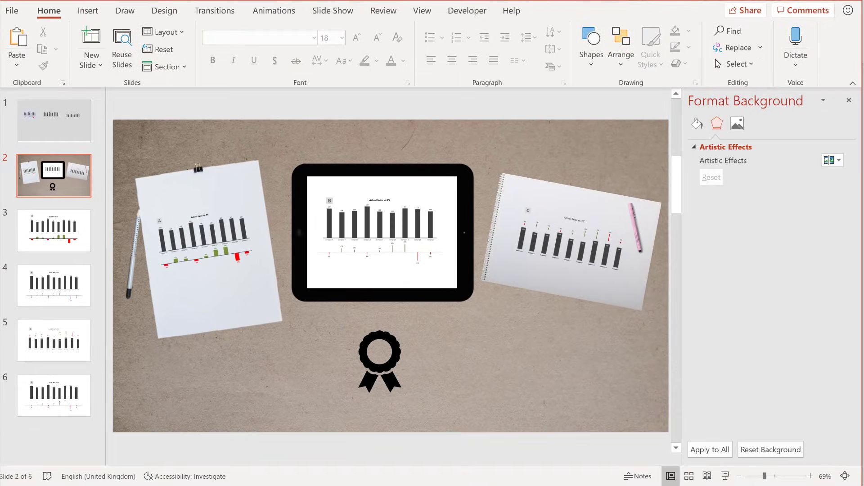
- Run the slide show from slide 2, zooming into charts A, B and C, then back to the overview
{"action": "left_click", "coordinate": [725, 476]}
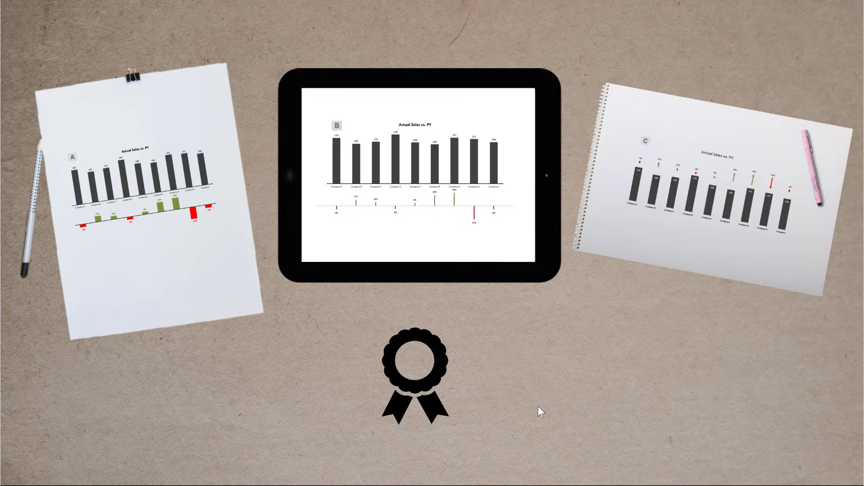
{"action": "left_click", "coordinate": [166, 235]}
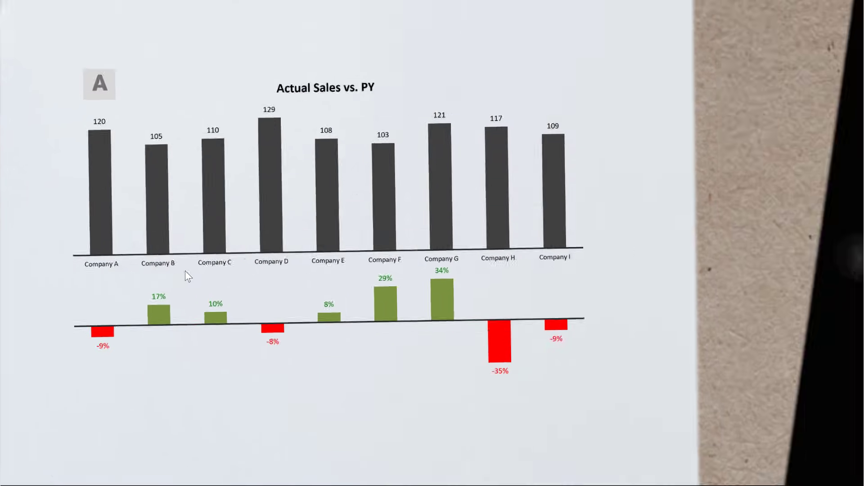
{"action": "left_click", "coordinate": [188, 275]}
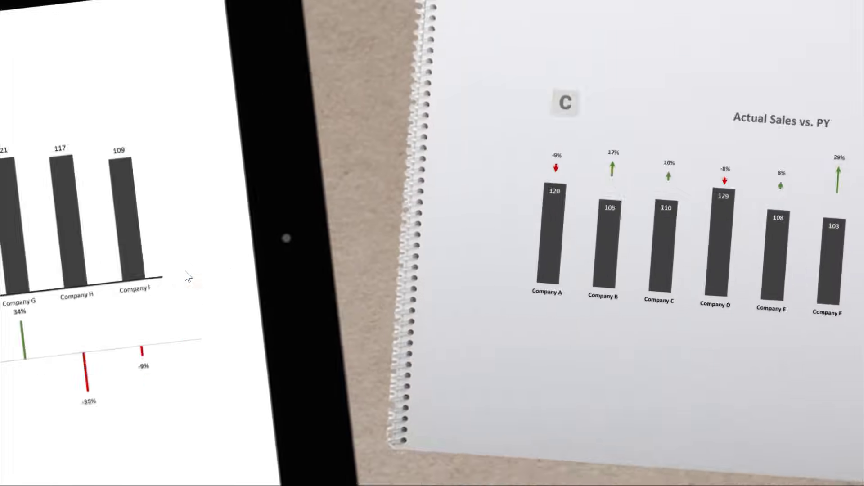
{"action": "left_click", "coordinate": [188, 276]}
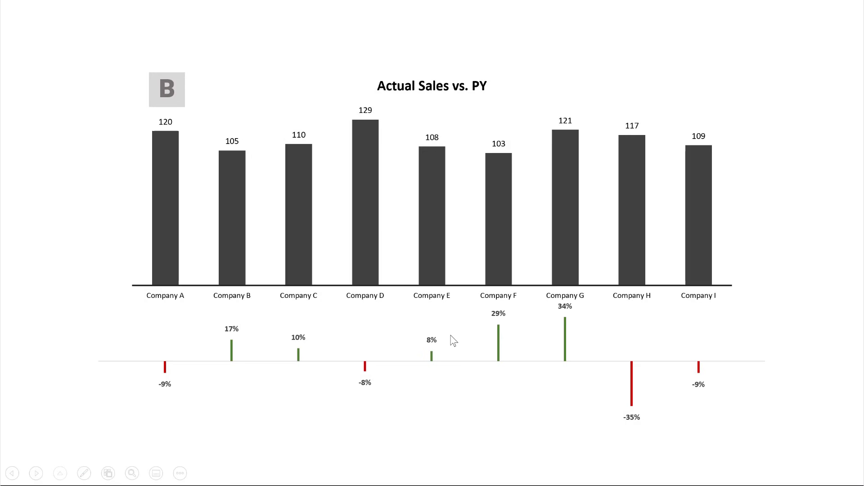
{"action": "left_click", "coordinate": [453, 340]}
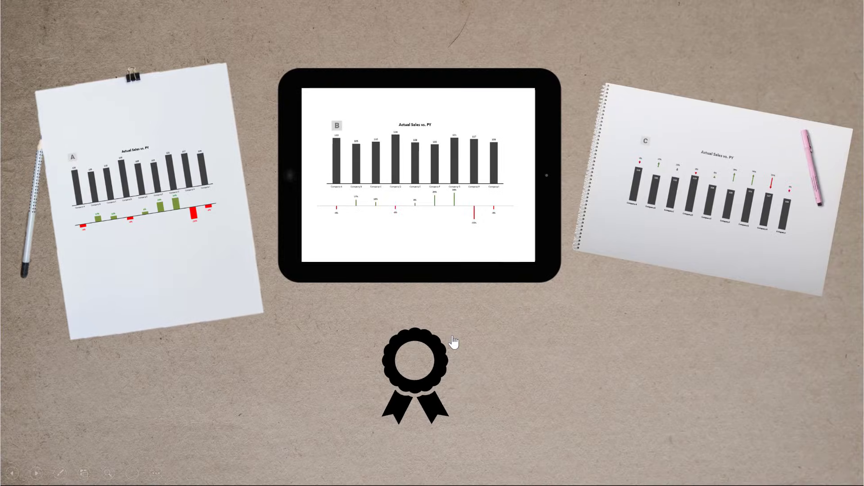
{"action": "key", "text": "Escape"}
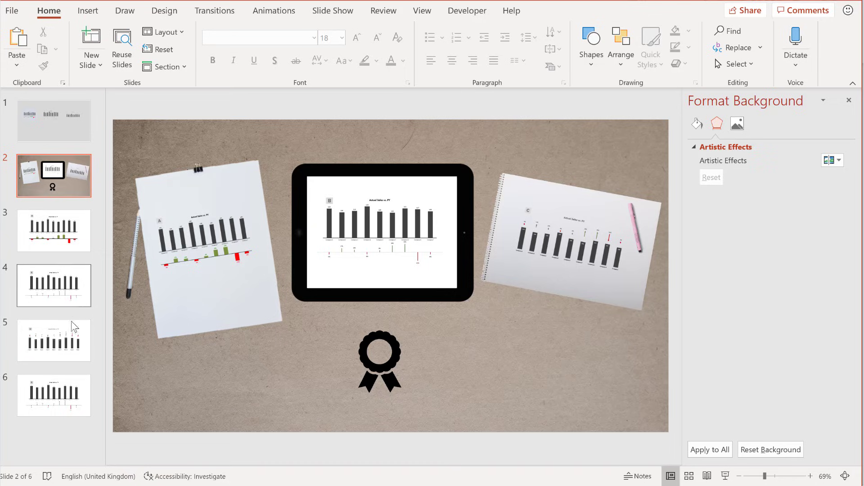
- Place the insertion point between slides 3 and 4 in the slide pane
{"action": "left_click", "coordinate": [58, 257]}
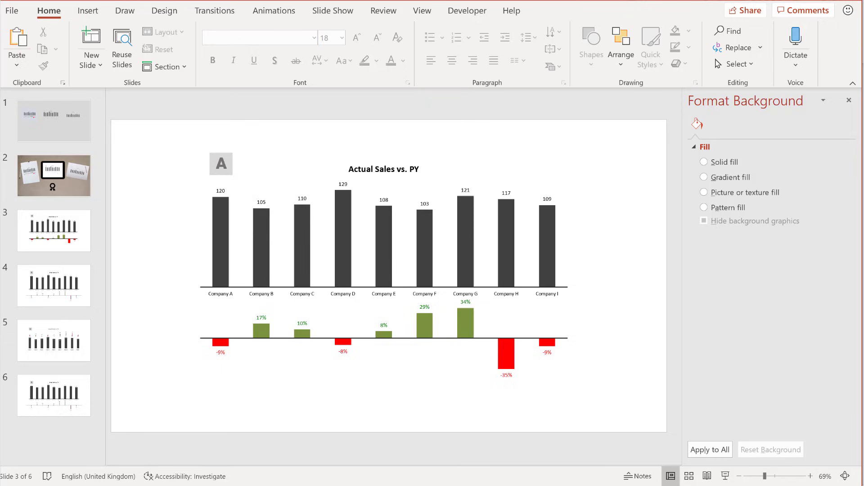
- Add a new slide after slide 3 titled "More info on A"
{"action": "right_click", "coordinate": [40, 260]}
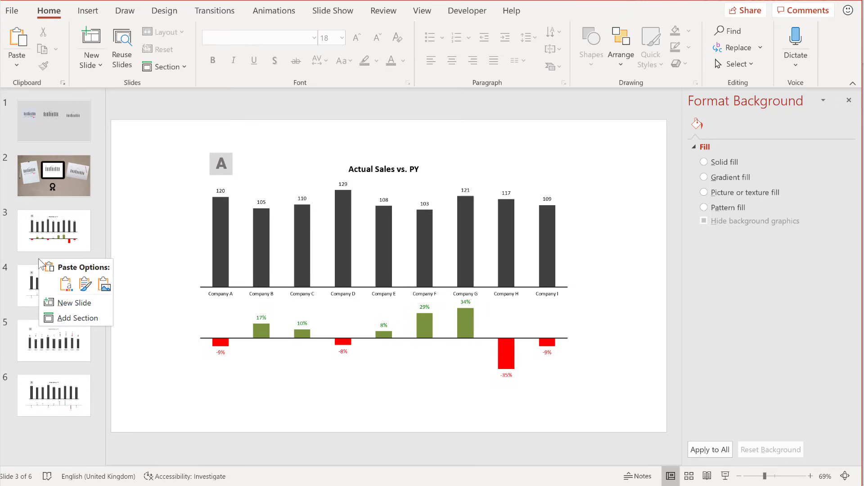
{"action": "left_click", "coordinate": [60, 302]}
{"action": "left_click", "coordinate": [269, 170]}
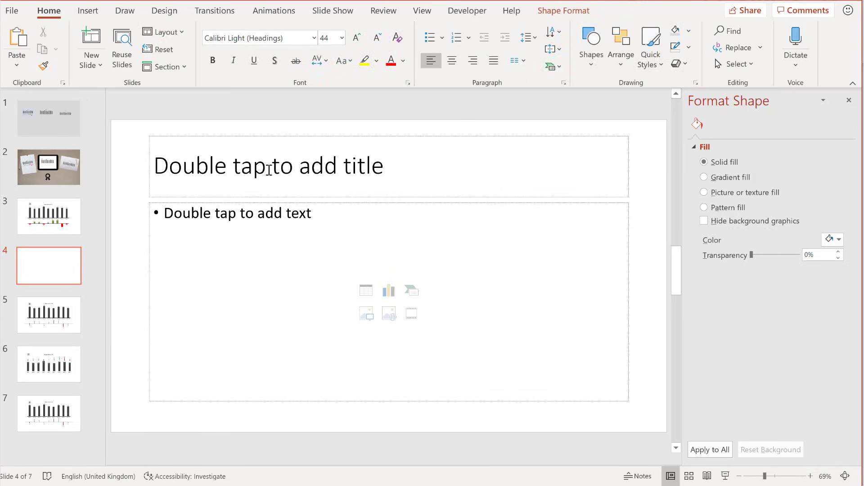
{"action": "type", "text": "More info on A"}
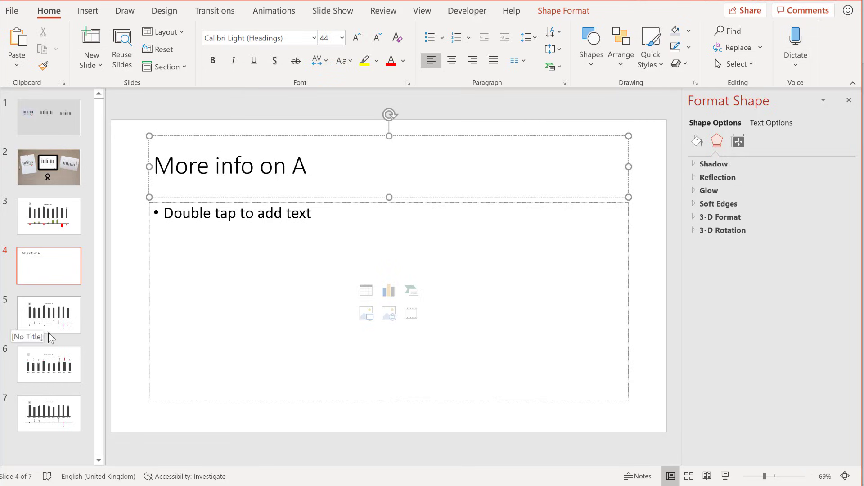
- Add a new slide after slide 5 titled "More info on B", then go to slide 2
{"action": "right_click", "coordinate": [49, 339]}
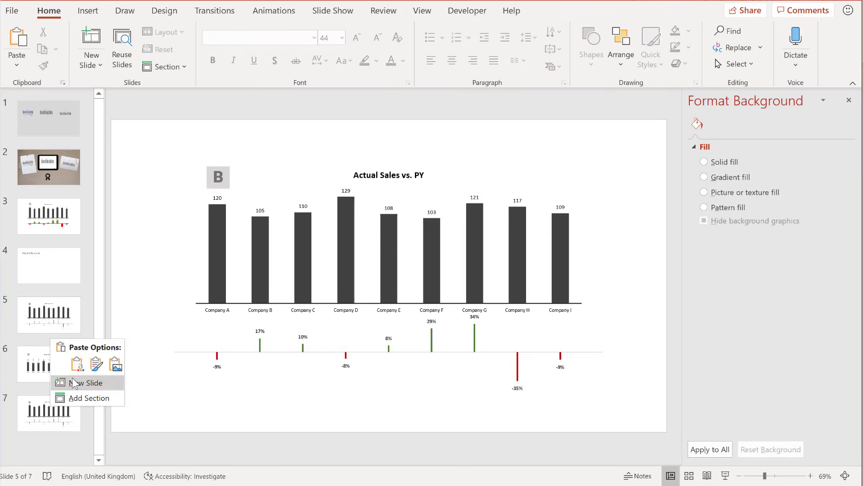
{"action": "left_click", "coordinate": [75, 384]}
{"action": "left_click", "coordinate": [233, 199]}
{"action": "left_click", "coordinate": [261, 172]}
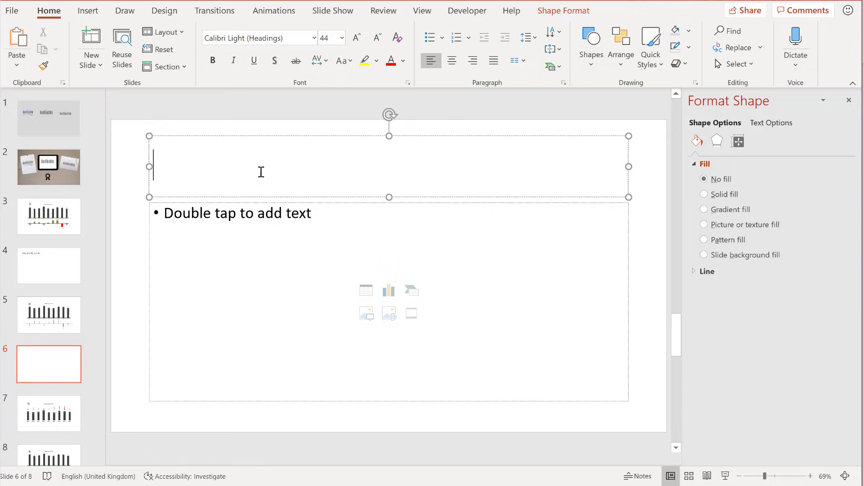
{"action": "type", "text": "More info"}
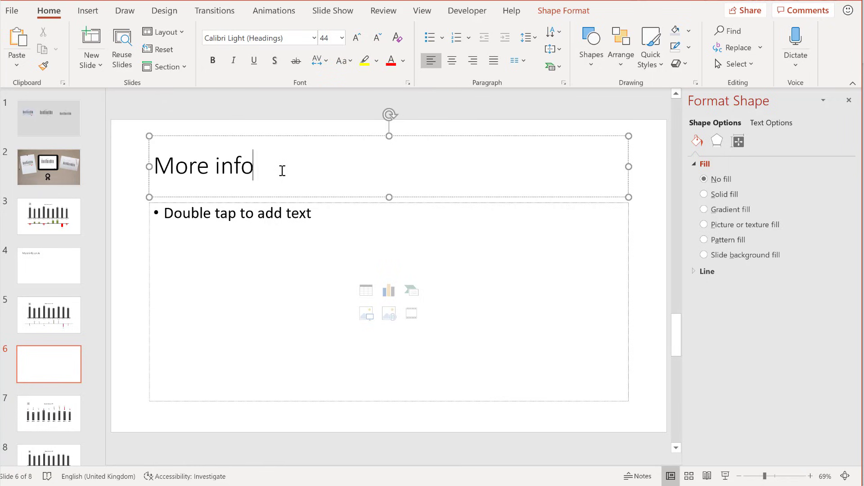
{"action": "type", "text": " on B"}
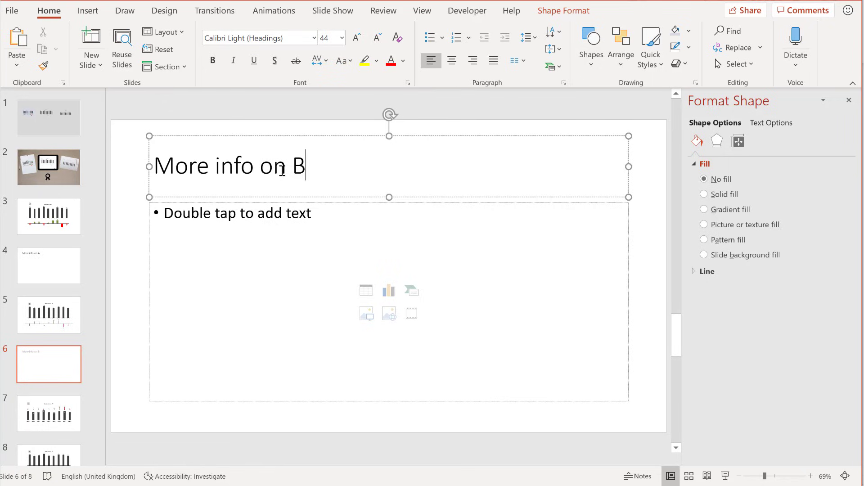
{"action": "left_click", "coordinate": [80, 378]}
{"action": "left_click", "coordinate": [51, 156]}
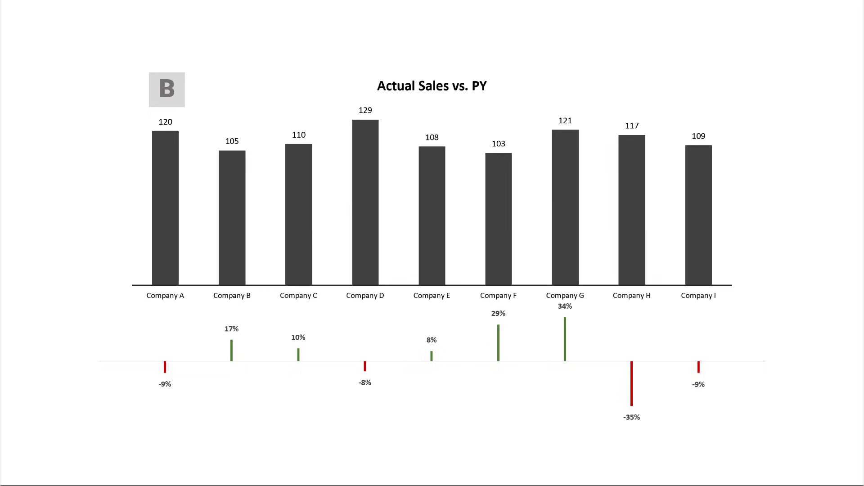
{"action": "key", "text": "Escape"}
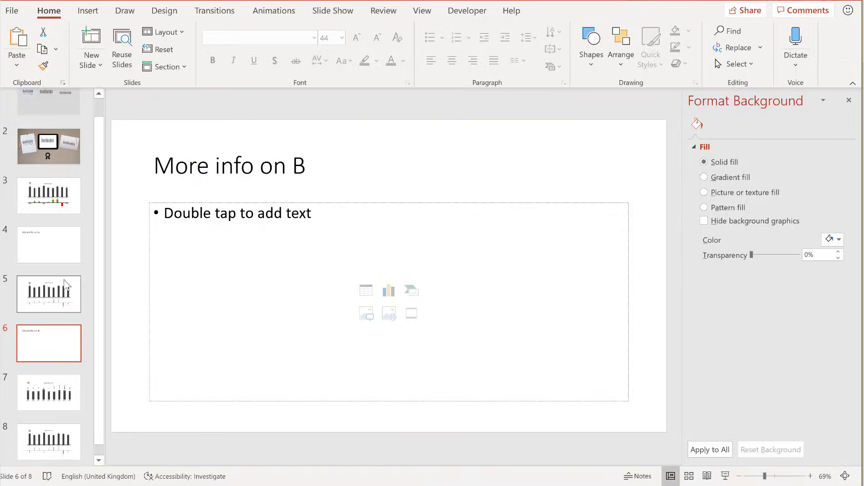
{"action": "left_click", "coordinate": [39, 159]}
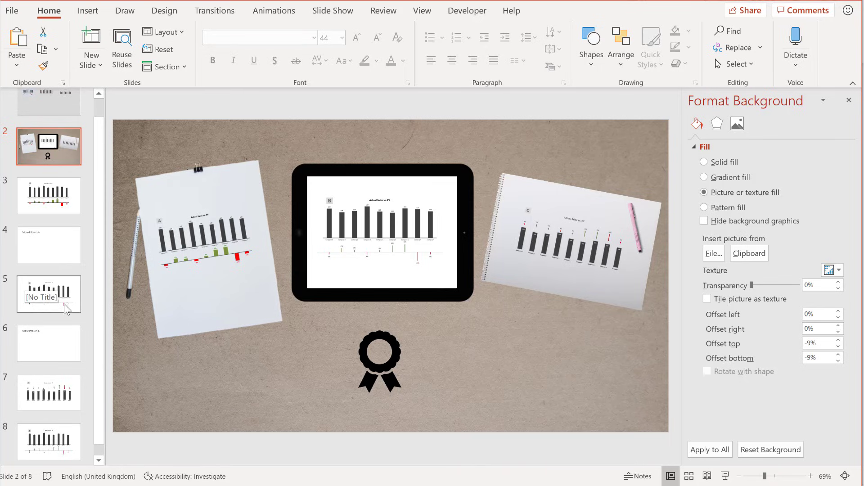
{"action": "scroll", "coordinate": [61, 347], "scroll_direction": "down", "scroll_amount": 1}
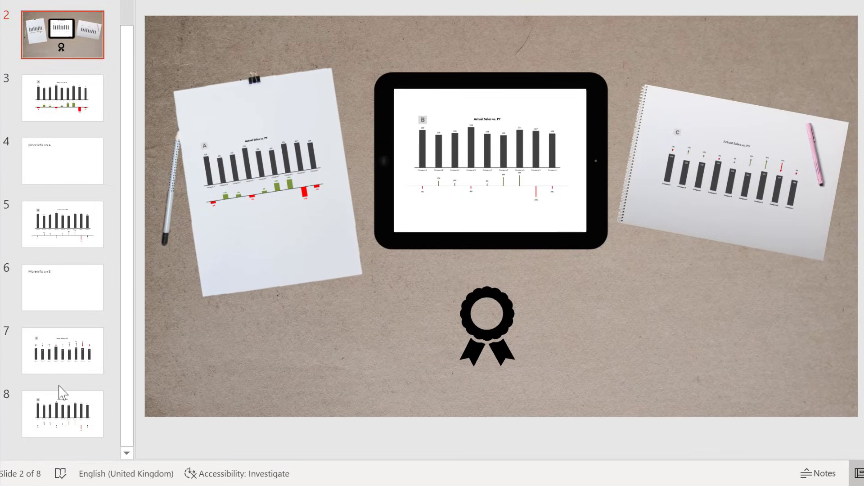
- Add a section named "Section Winner" starting at slide 8
{"action": "left_click", "coordinate": [63, 387]}
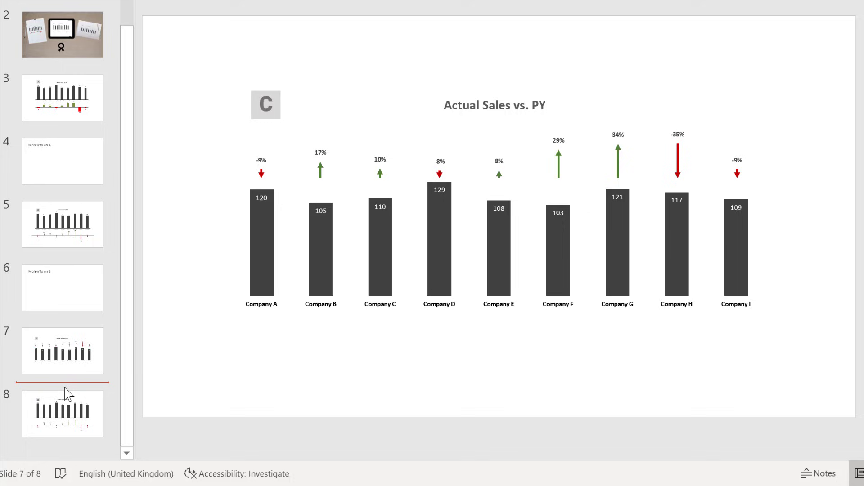
{"action": "right_click", "coordinate": [65, 387]}
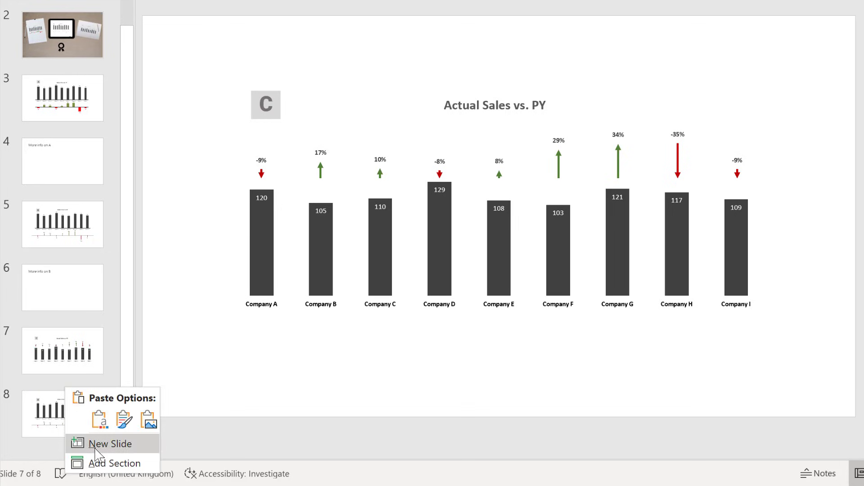
{"action": "left_click", "coordinate": [102, 464]}
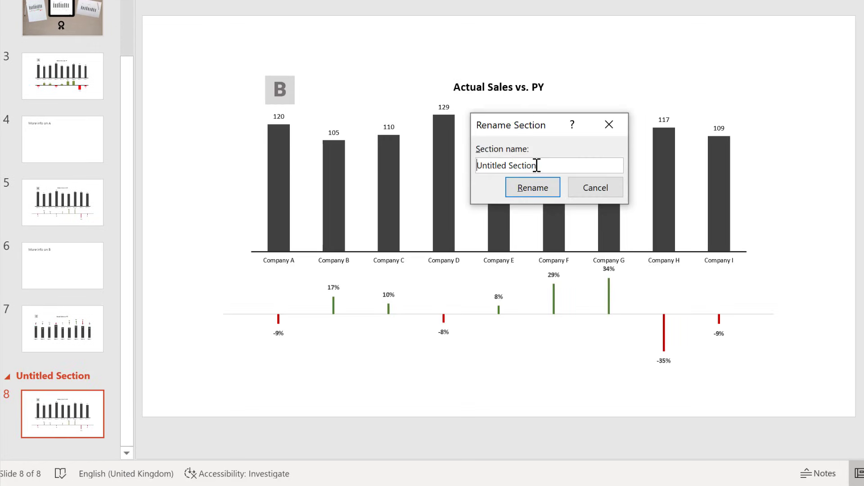
{"action": "left_click_drag", "start_coordinate": [523, 165], "coordinate": [475, 165]}
{"action": "type", "text": "Section Winner"}
{"action": "key", "text": "Return"}
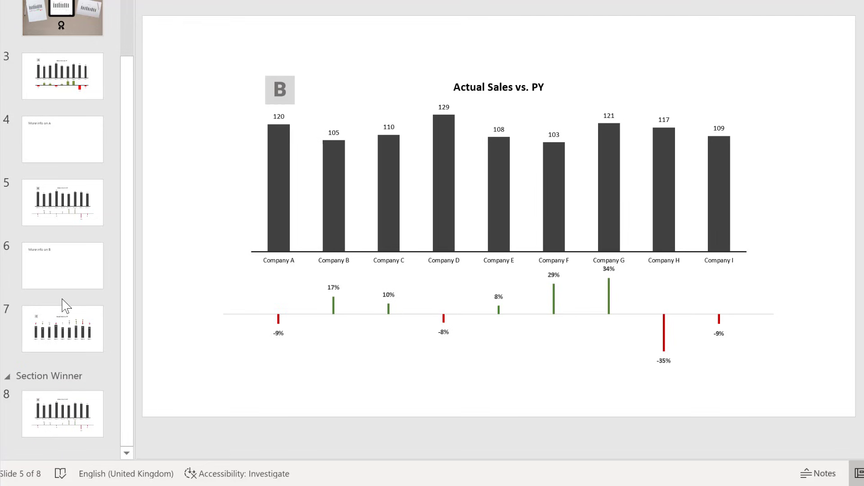
- Add a section named "Section C" starting at slide 7
{"action": "left_click_drag", "start_coordinate": [63, 299], "coordinate": [76, 360]}
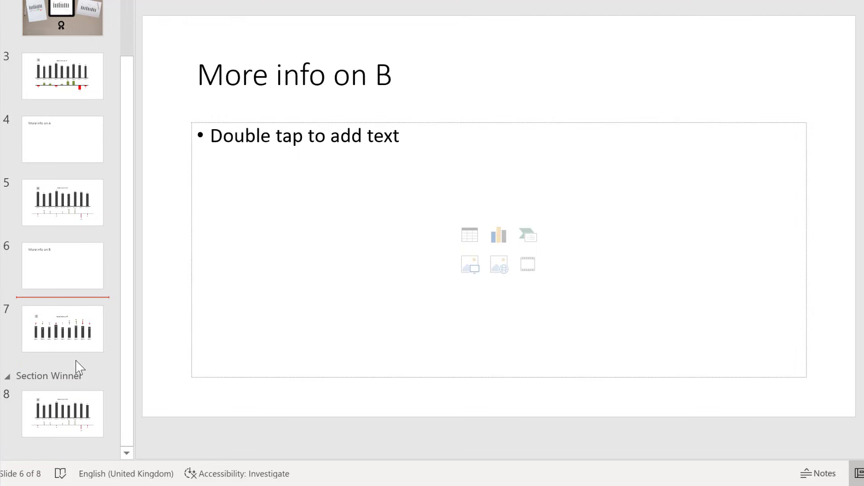
{"action": "right_click", "coordinate": [45, 299]}
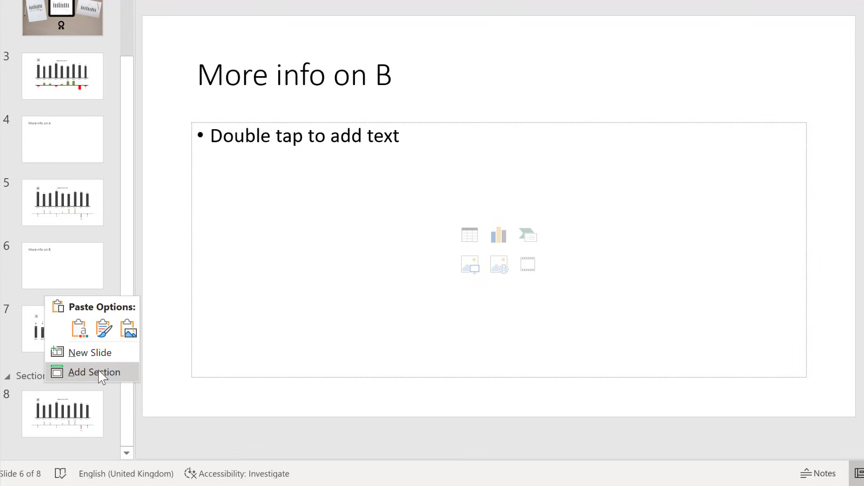
{"action": "left_click", "coordinate": [73, 376]}
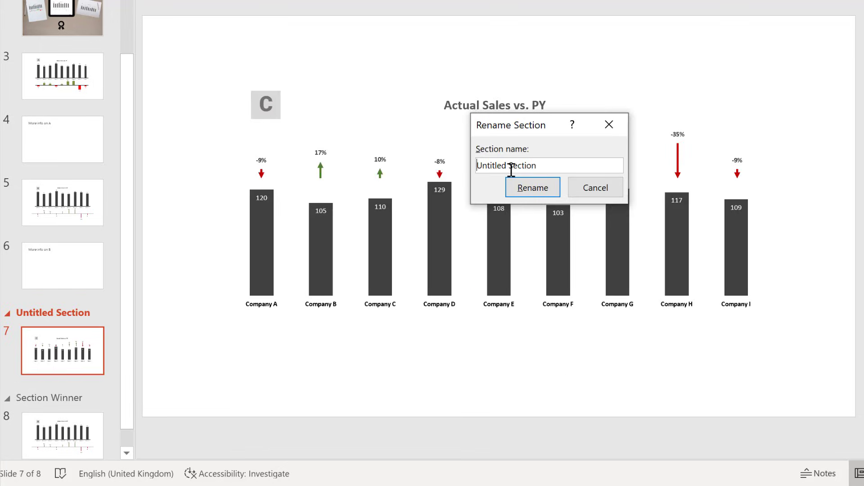
{"action": "key", "text": "ctrl+Delete"}
{"action": "key", "text": "End"}
{"action": "type", "text": "C"}
{"action": "left_click", "coordinate": [557, 185]}
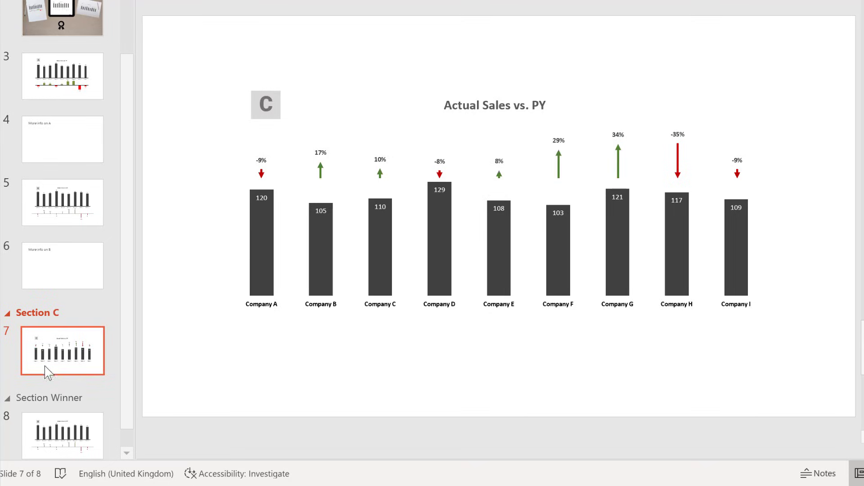
{"action": "left_click_drag", "start_coordinate": [48, 372], "coordinate": [66, 378]}
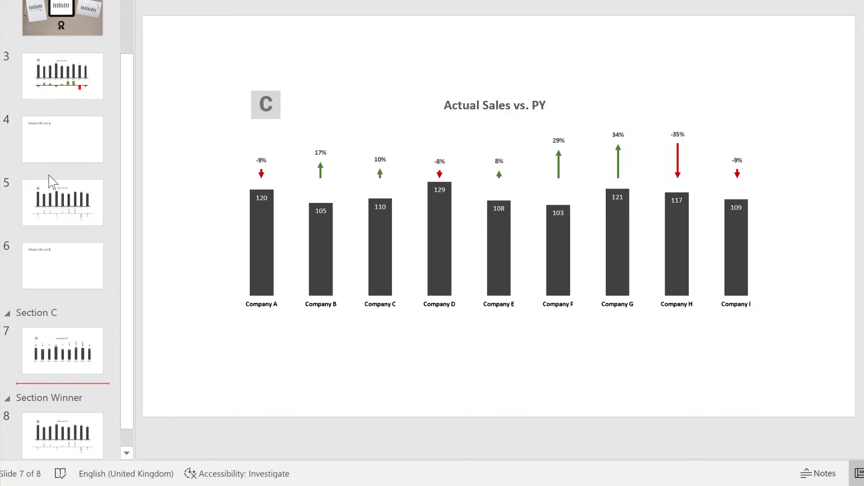
- Add a section named "Section B" starting at slide 5
{"action": "left_click", "coordinate": [50, 172]}
{"action": "right_click", "coordinate": [50, 175]}
{"action": "left_click", "coordinate": [97, 251]}
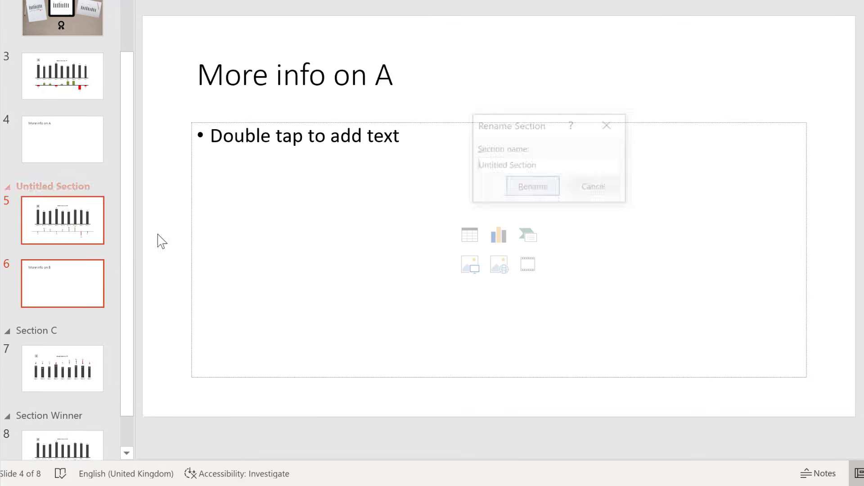
{"action": "left_click_drag", "start_coordinate": [548, 163], "coordinate": [435, 161]}
{"action": "type", "text": "Section B"}
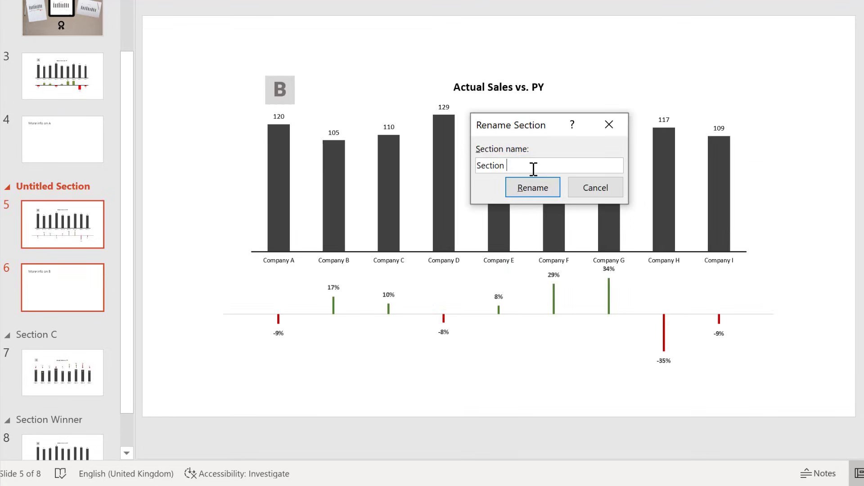
{"action": "key", "text": "Return"}
- Add a section named "Section A" starting at slide 3 and collapse it
{"action": "right_click", "coordinate": [72, 47]}
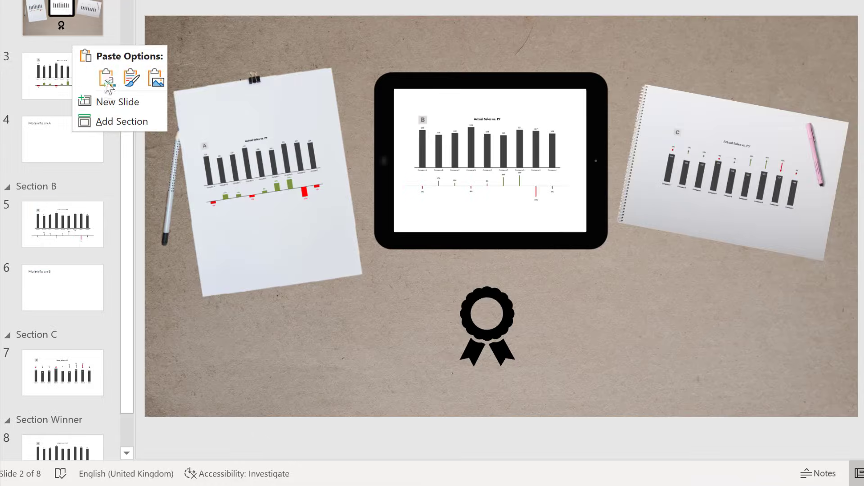
{"action": "left_click", "coordinate": [121, 121]}
{"action": "double_click", "coordinate": [491, 165]}
{"action": "key", "text": "Delete"}
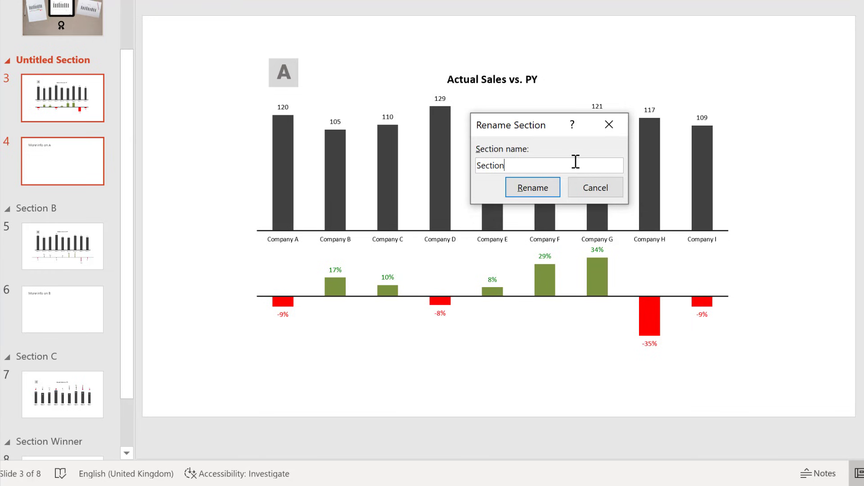
{"action": "type", "text": "A"}
{"action": "key", "text": "Return"}
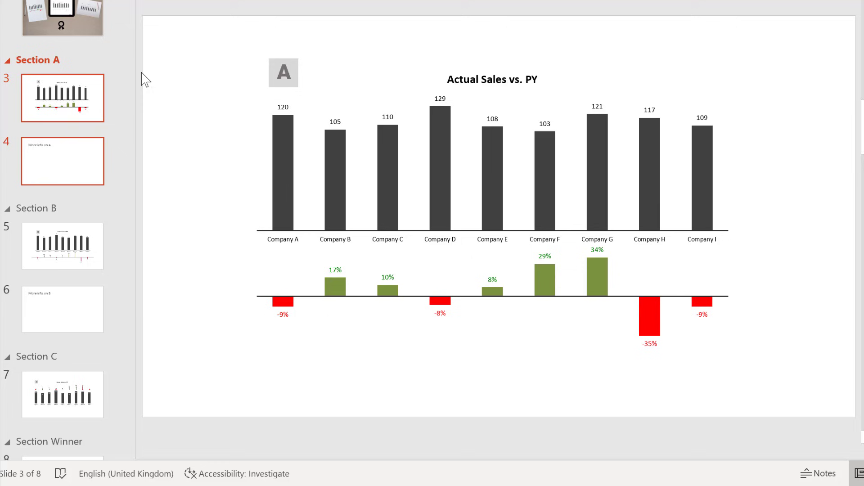
{"action": "left_click", "coordinate": [7, 60]}
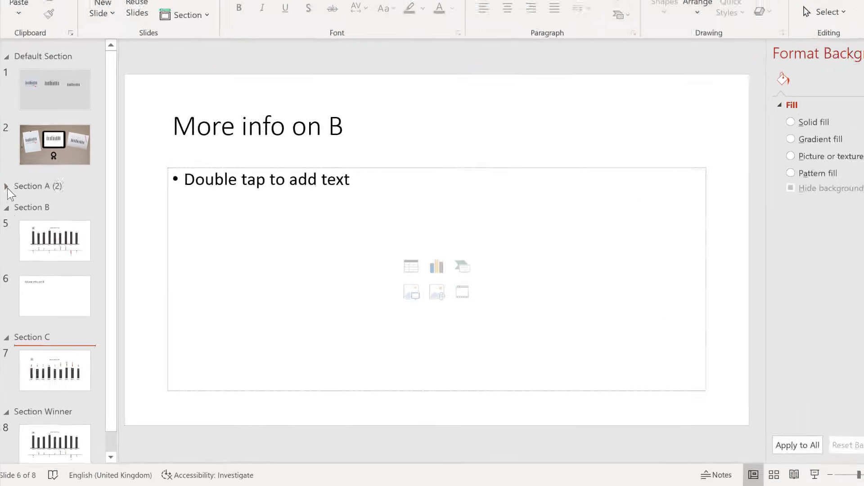
- Delete the three old chart zooms from the summary slide 2
{"action": "left_click", "coordinate": [6, 118]}
{"action": "left_click", "coordinate": [62, 190]}
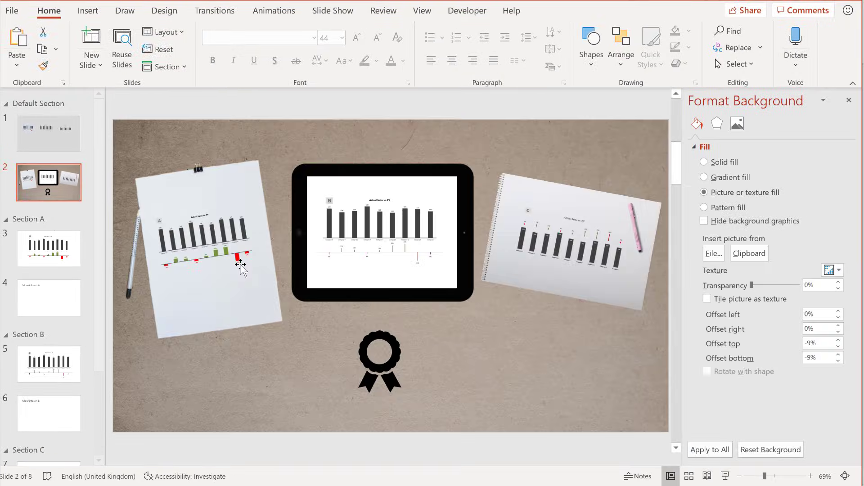
{"action": "left_click", "coordinate": [226, 252]}
{"action": "key", "text": "Delete"}
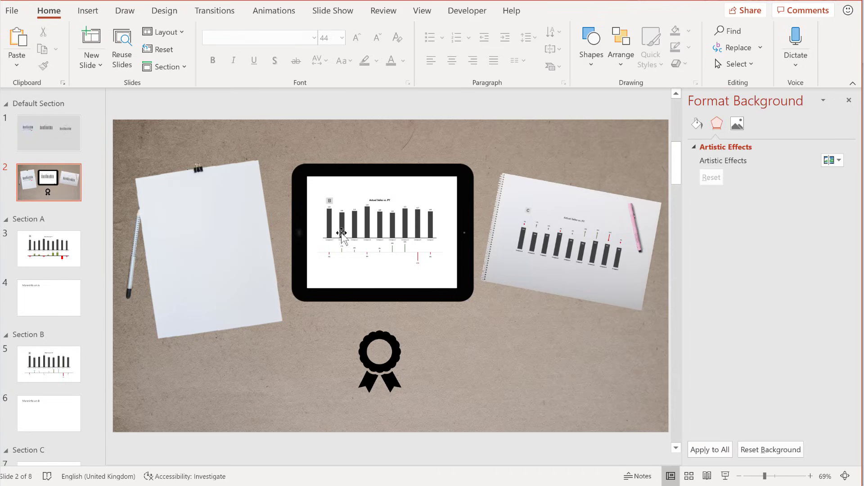
{"action": "left_click", "coordinate": [339, 231]}
{"action": "key", "text": "Delete"}
{"action": "left_click", "coordinate": [526, 249]}
{"action": "key", "text": "Delete"}
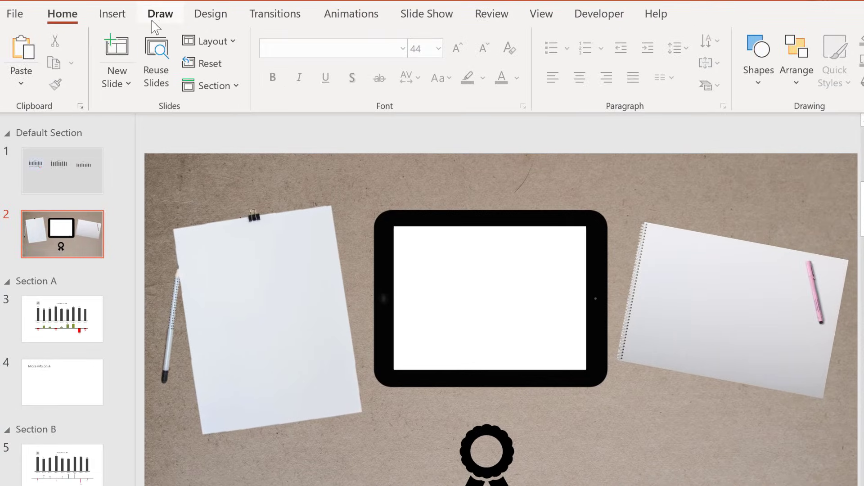
- Insert a section zoom for Sections A, B and C
{"action": "left_click", "coordinate": [110, 13]}
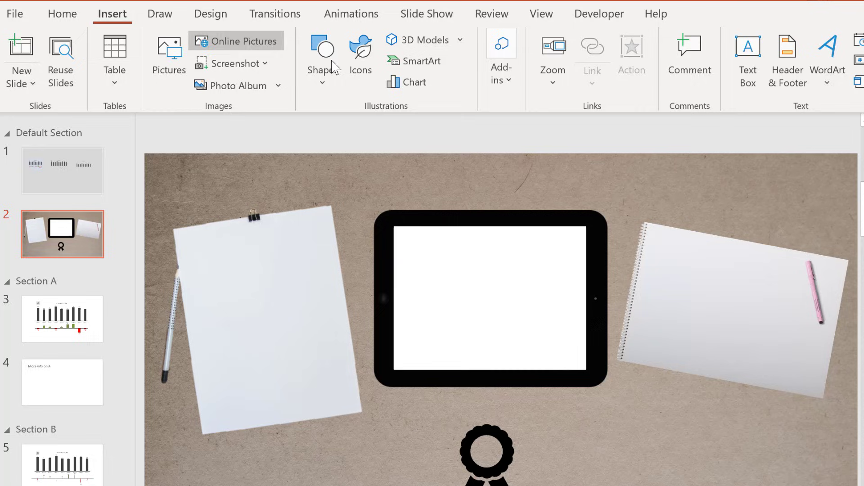
{"action": "left_click", "coordinate": [547, 86]}
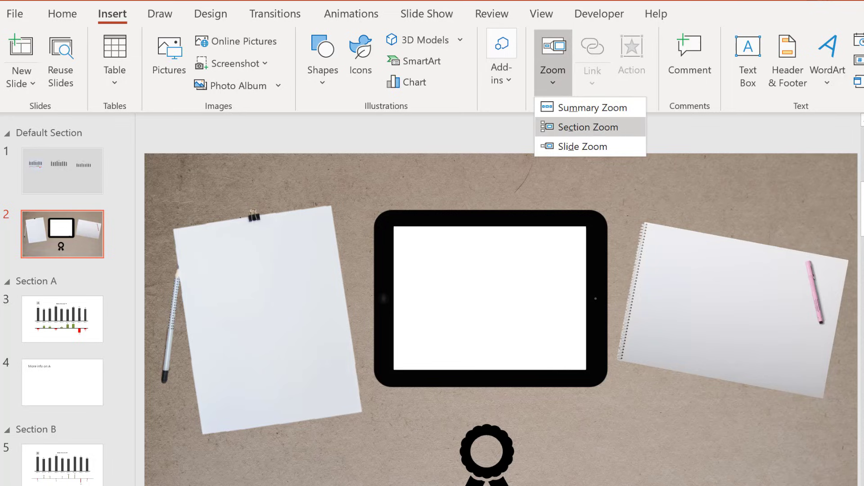
{"action": "left_click", "coordinate": [582, 130]}
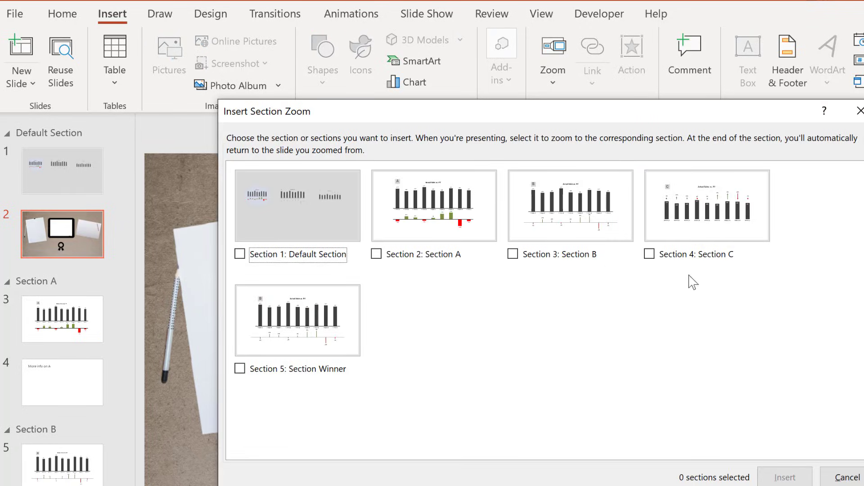
{"action": "left_click", "coordinate": [377, 254]}
{"action": "left_click", "coordinate": [513, 254]}
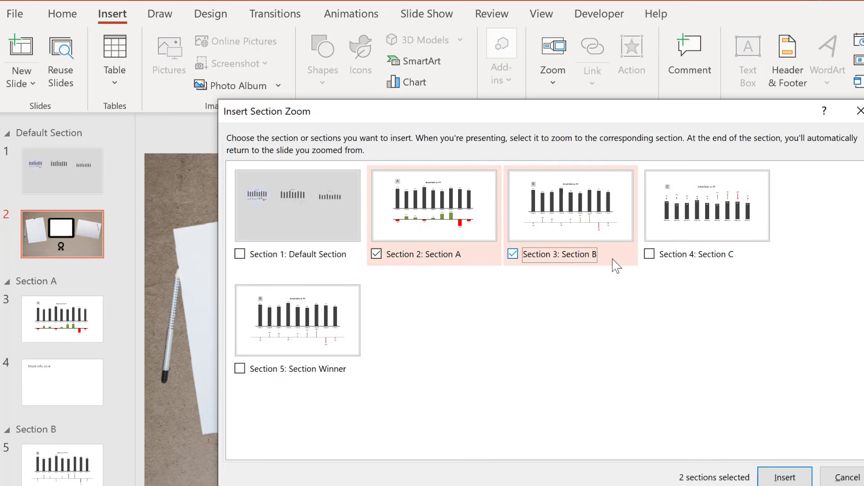
{"action": "left_click", "coordinate": [650, 254]}
{"action": "left_click", "coordinate": [765, 476]}
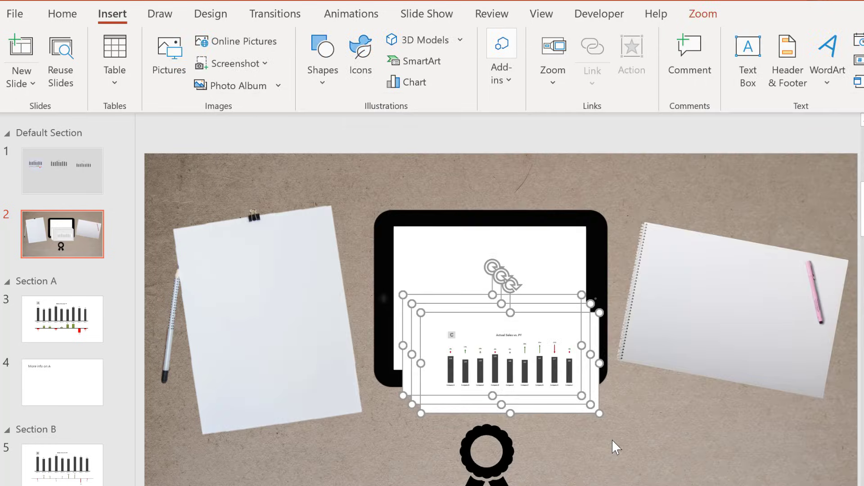
- Move the Section C zoom onto the right notebook and rotate it to match its tilt
{"action": "left_click", "coordinate": [611, 439]}
{"action": "left_click", "coordinate": [510, 380]}
{"action": "left_click_drag", "start_coordinate": [511, 381], "coordinate": [726, 327]}
{"action": "left_click_drag", "start_coordinate": [726, 232], "coordinate": [750, 226]}
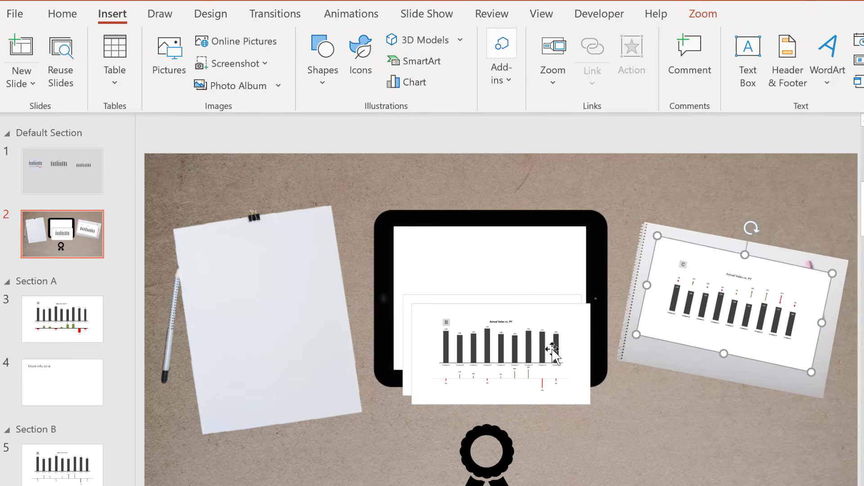
- Move the B zoom onto the tablet screen and the A zoom onto the left paper, tilted to match
{"action": "left_click", "coordinate": [520, 366]}
{"action": "left_click_drag", "start_coordinate": [520, 366], "coordinate": [517, 311]}
{"action": "left_click_drag", "start_coordinate": [487, 372], "coordinate": [261, 344]}
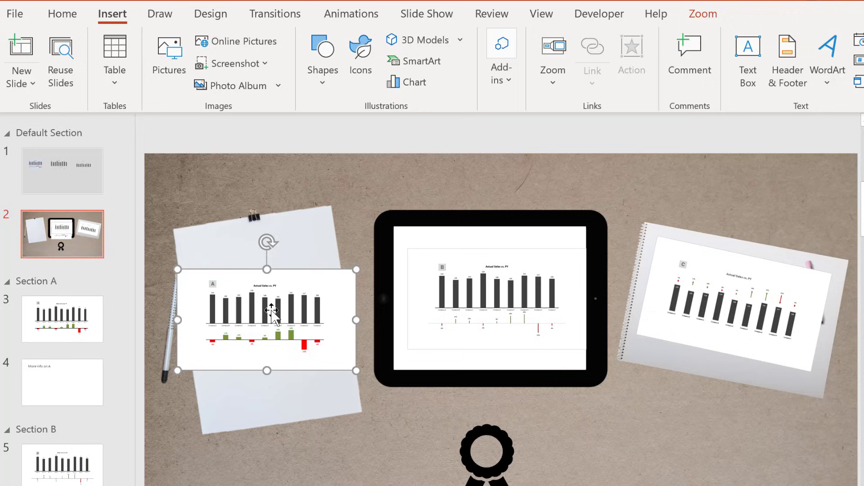
{"action": "left_click_drag", "start_coordinate": [262, 243], "coordinate": [252, 243]}
- Give the A, B and C zooms transparent backgrounds, nudging B and C into place
{"action": "left_click", "coordinate": [701, 18]}
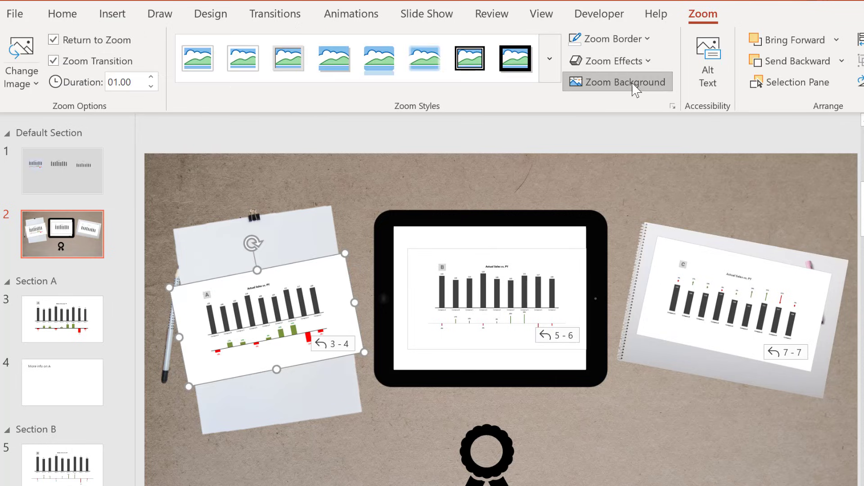
{"action": "left_click", "coordinate": [635, 86]}
{"action": "left_click", "coordinate": [525, 277]}
{"action": "left_click_drag", "start_coordinate": [525, 277], "coordinate": [516, 276]}
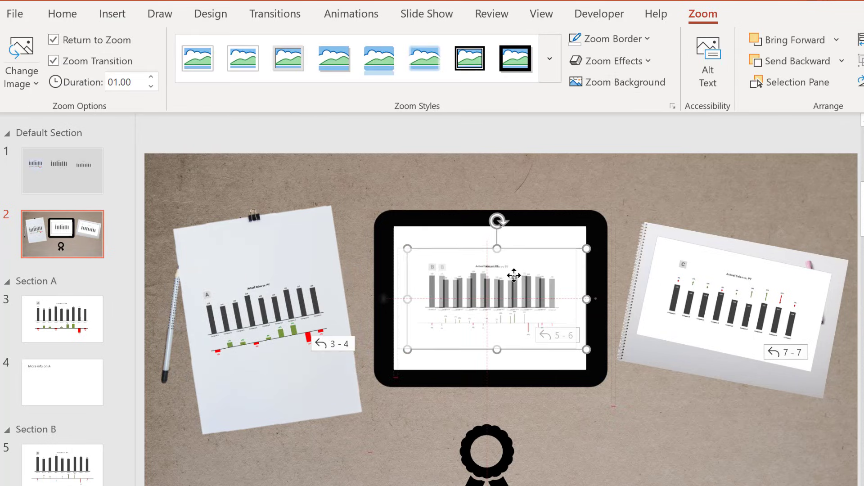
{"action": "left_click", "coordinate": [612, 83]}
{"action": "left_click", "coordinate": [696, 261]}
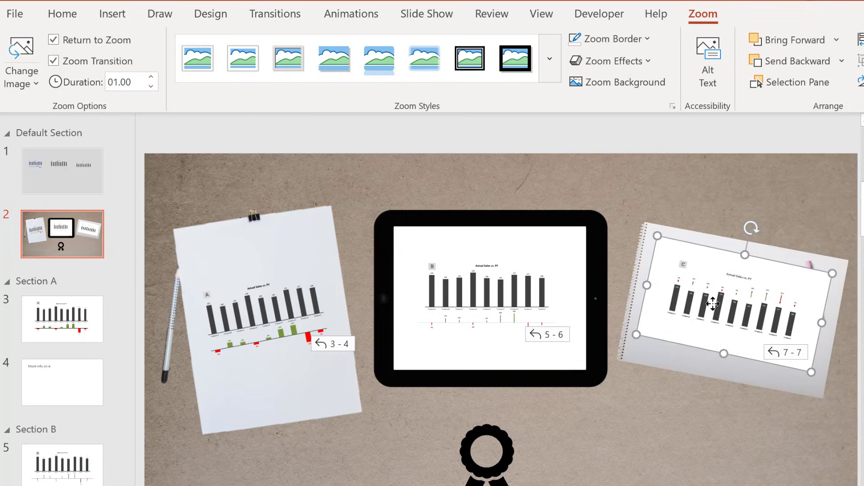
{"action": "left_click_drag", "start_coordinate": [713, 248], "coordinate": [710, 257]}
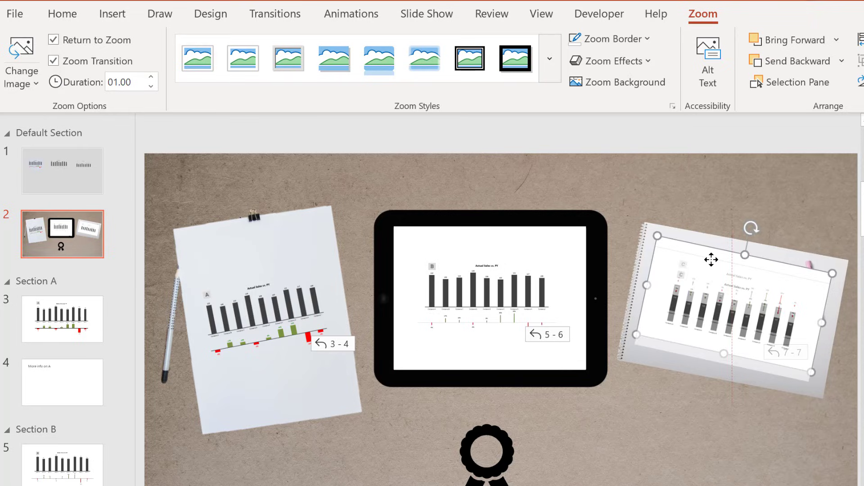
{"action": "left_click", "coordinate": [636, 90]}
{"action": "key", "text": "Escape"}
{"action": "left_click", "coordinate": [249, 315]}
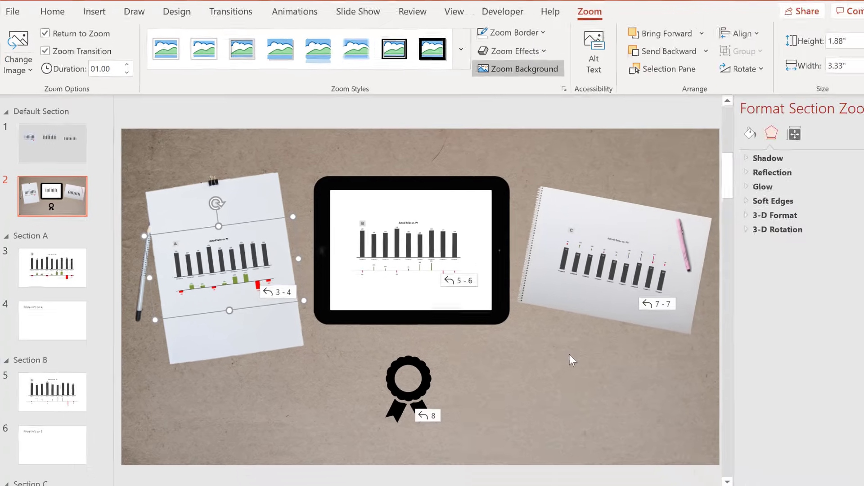
{"action": "left_click", "coordinate": [678, 423]}
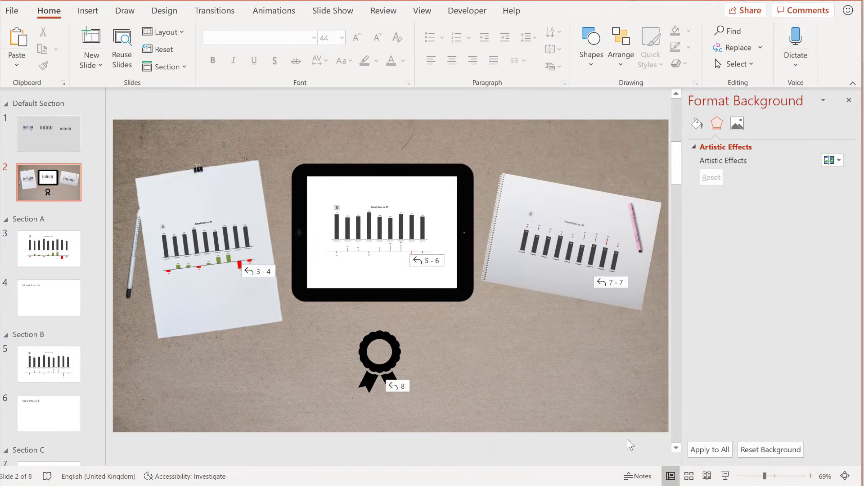
{"action": "left_click", "coordinate": [725, 476]}
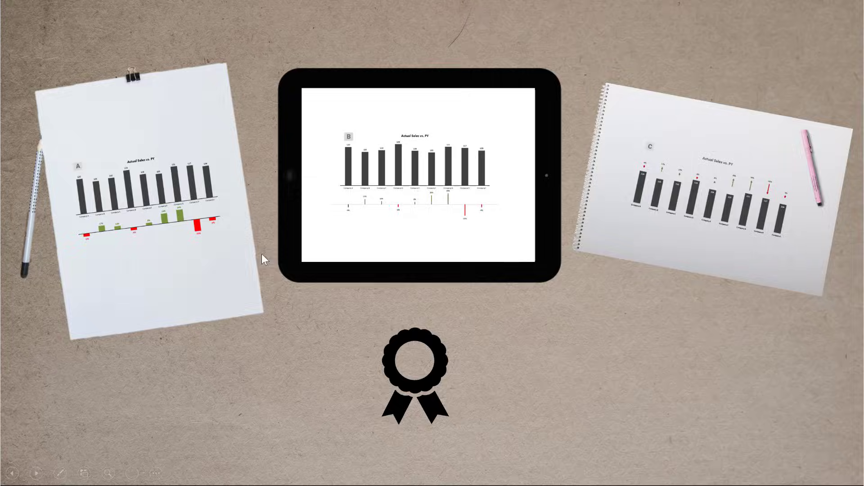
{"action": "left_click", "coordinate": [189, 220]}
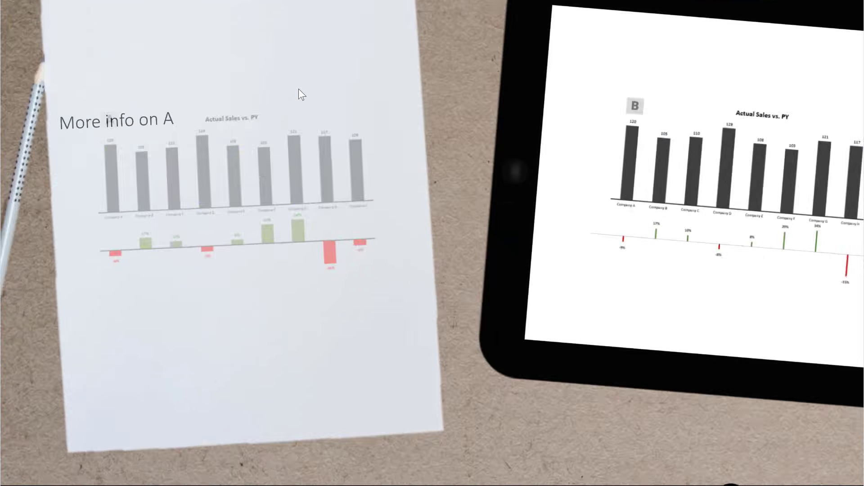
{"action": "left_click", "coordinate": [400, 167]}
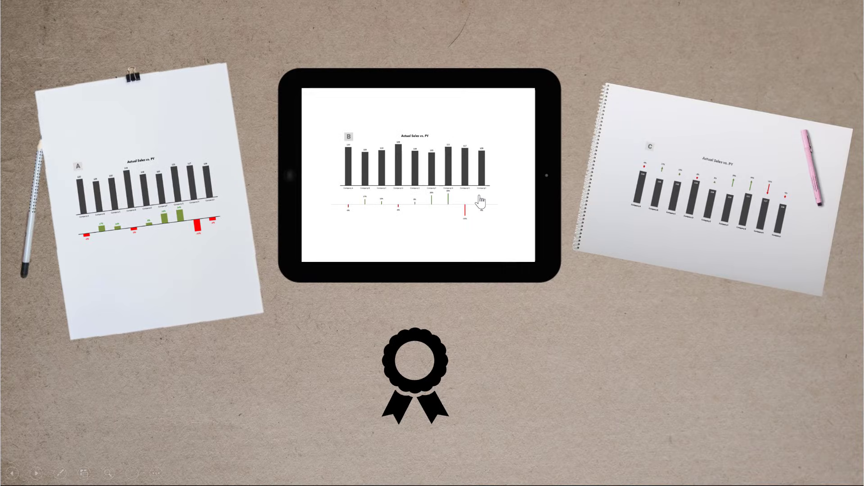
{"action": "key", "text": "Escape"}
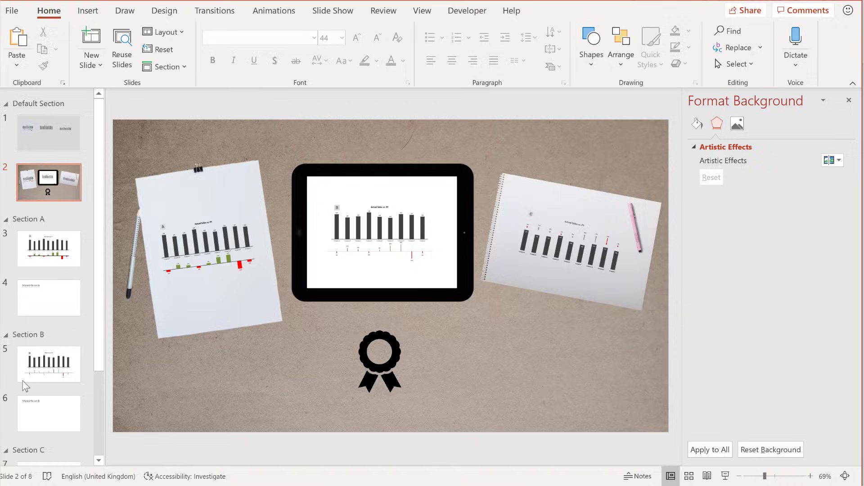
- Insert a new slide after slide 6 titled 'Even more info', then return to slide 2
{"action": "scroll", "coordinate": [34, 390], "scroll_direction": "down", "scroll_amount": 1}
{"action": "left_click", "coordinate": [31, 414]}
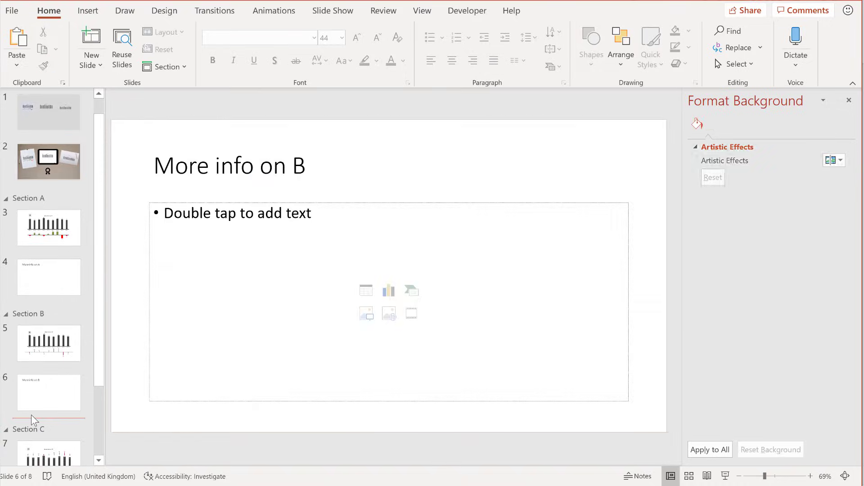
{"action": "right_click", "coordinate": [33, 416]}
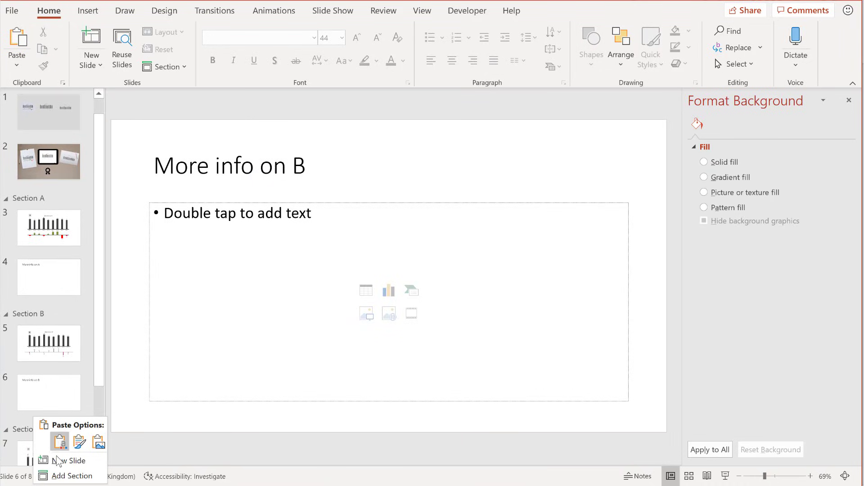
{"action": "left_click", "coordinate": [67, 460]}
{"action": "left_click", "coordinate": [226, 189]}
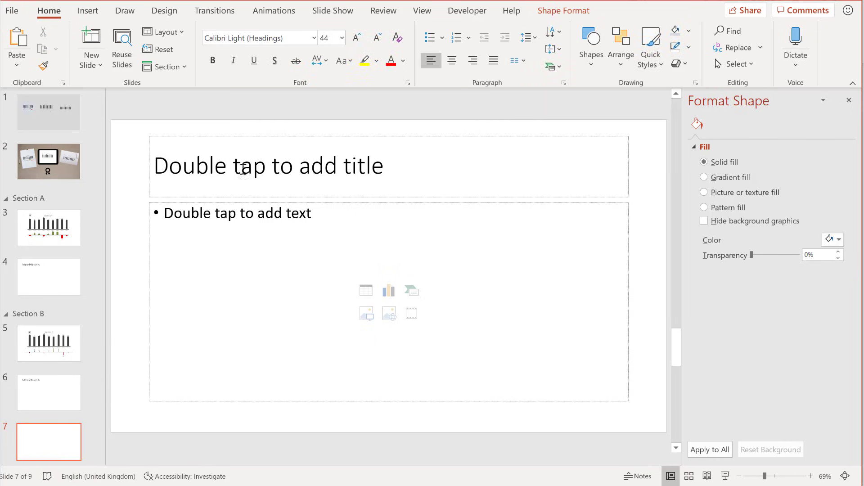
{"action": "type", "text": "Even more info"}
{"action": "left_click", "coordinate": [50, 159]}
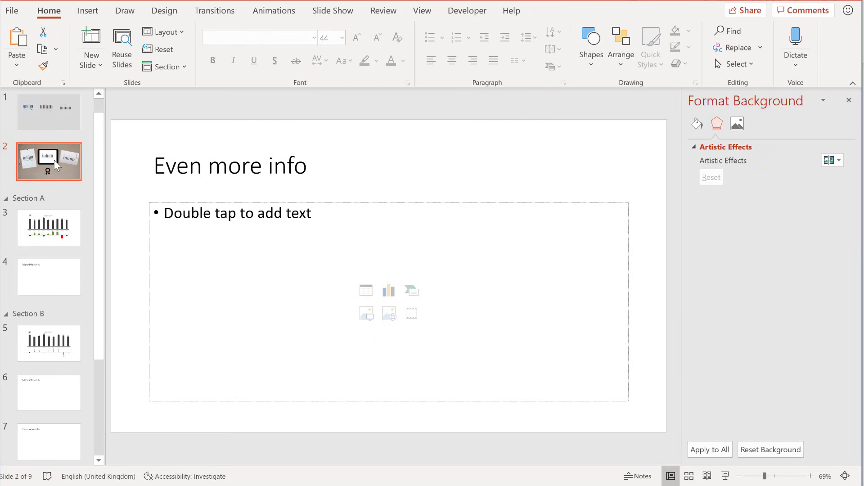
- Start the slide show from the summary slide 2
{"action": "left_click", "coordinate": [725, 476]}
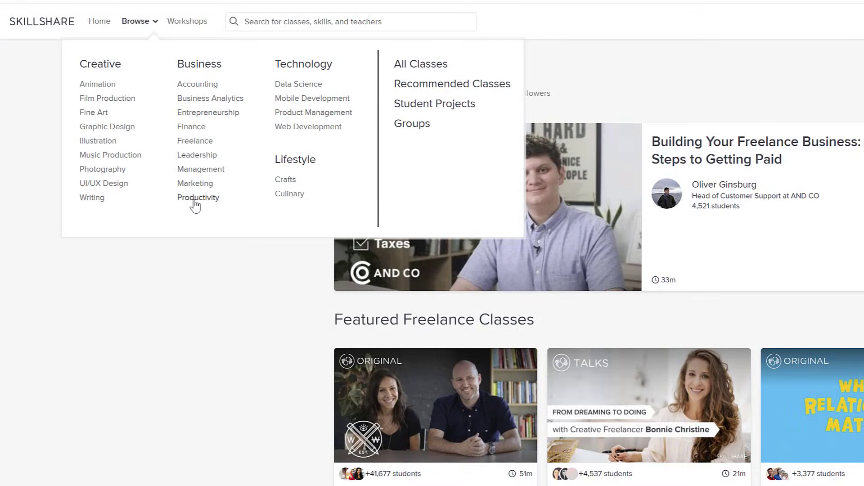
- Go to Skillshare's Productivity class category under Business
{"action": "left_click", "coordinate": [194, 200]}
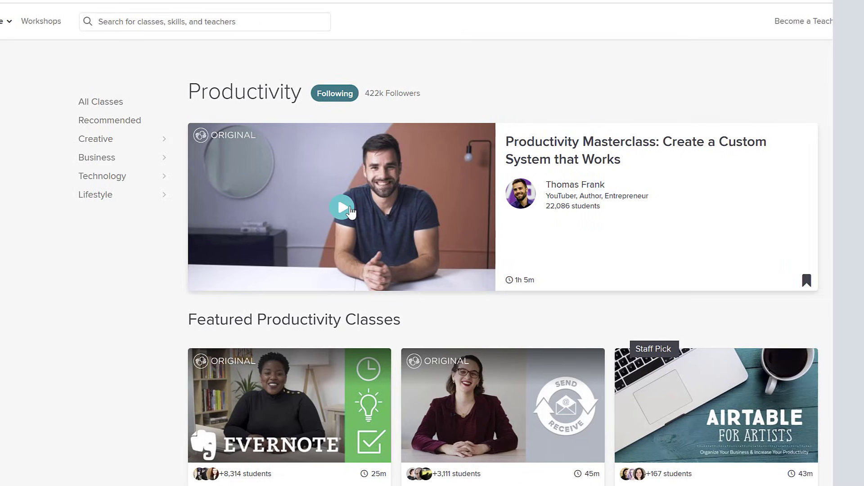
- Play the featured 'Productivity Masterclass: Create a Custom System that Works' class video
{"action": "left_click", "coordinate": [349, 208]}
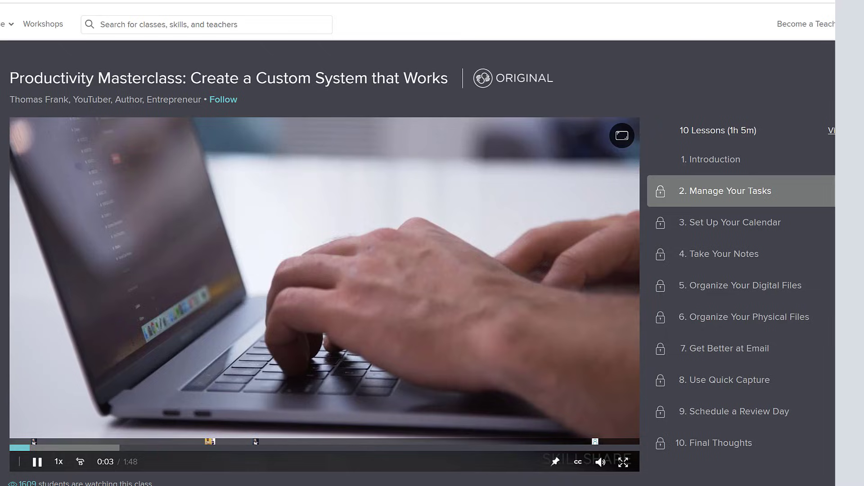